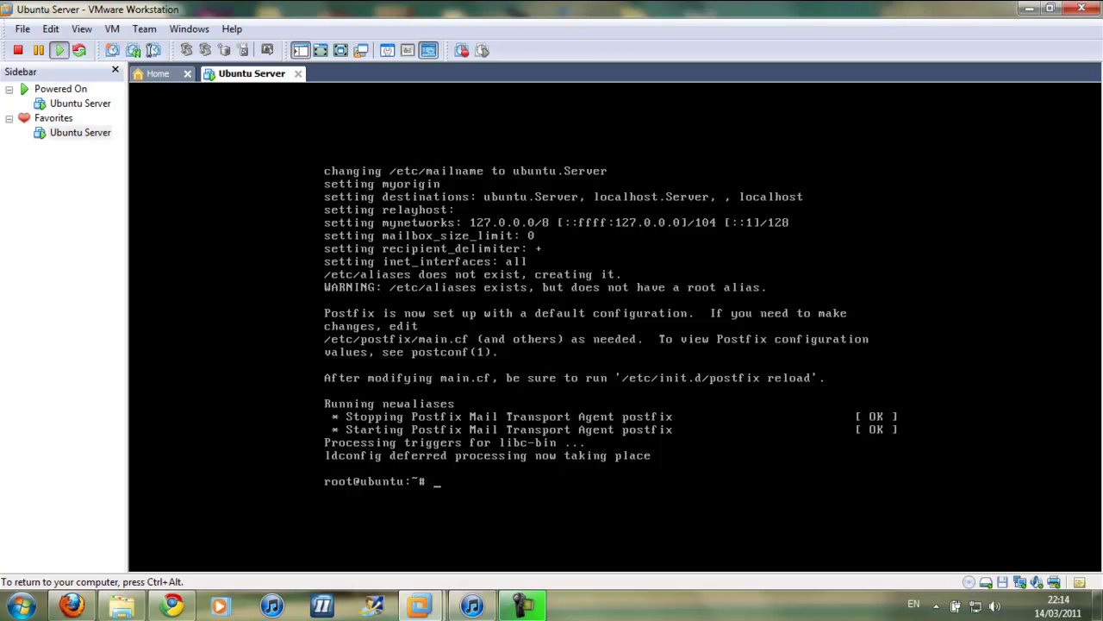
Run ifconfig in the Ubuntu VM to read eth0's 192.168.191.128 address, then release input
key(Return)
key(Return)
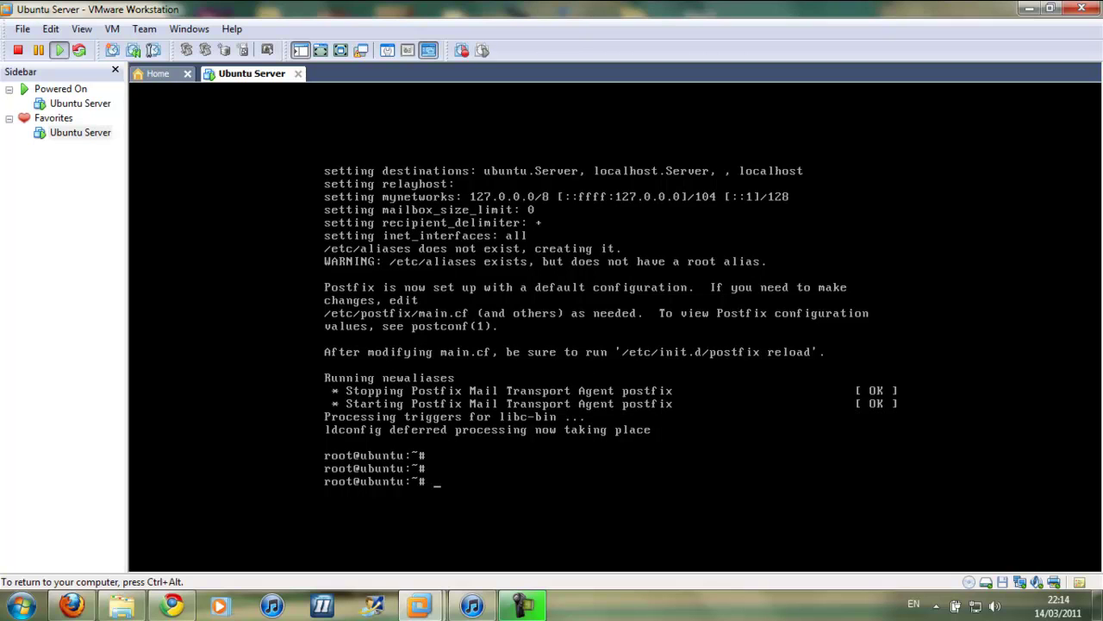
text(ifconfig)
key(Return)
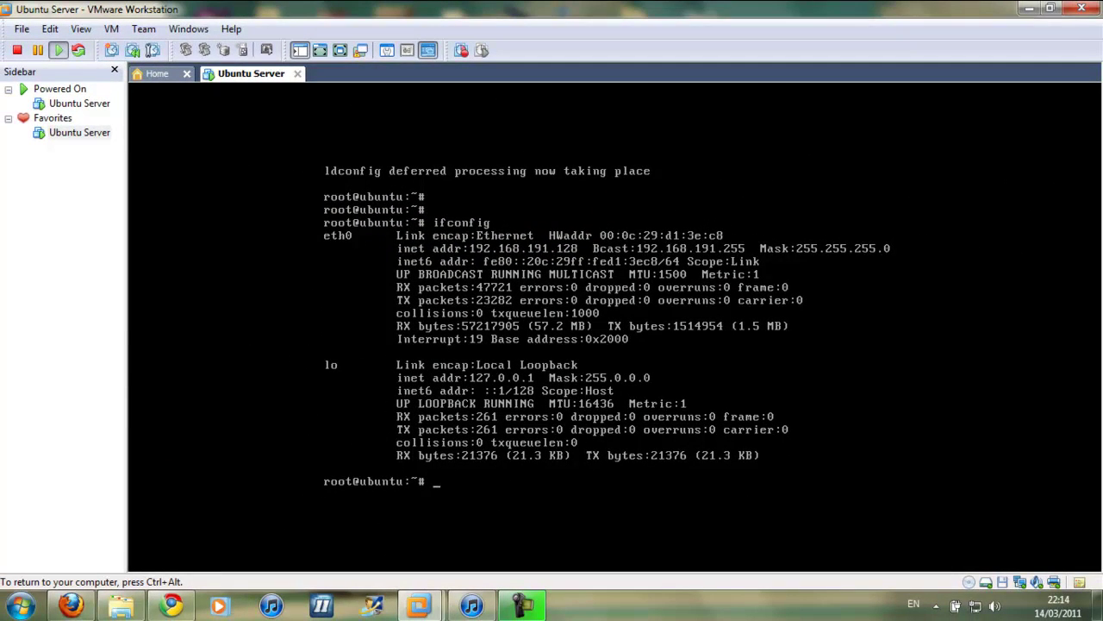
key(ctrl+alt)
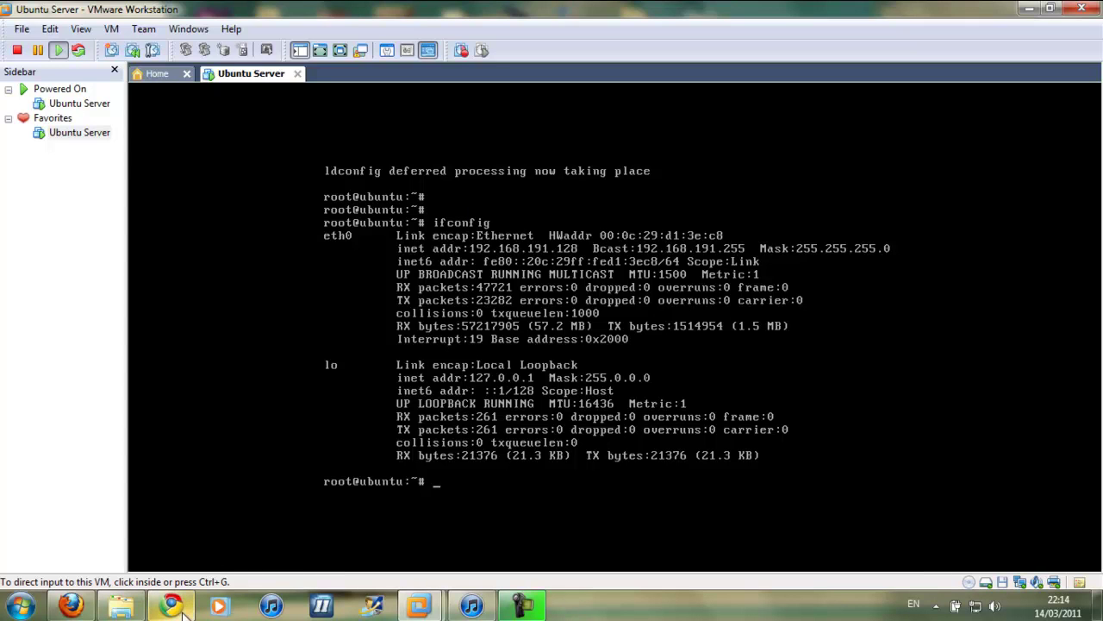
Load 192.168.191.128/phpbb in Chrome to reach the phpBB board
click(183, 613)
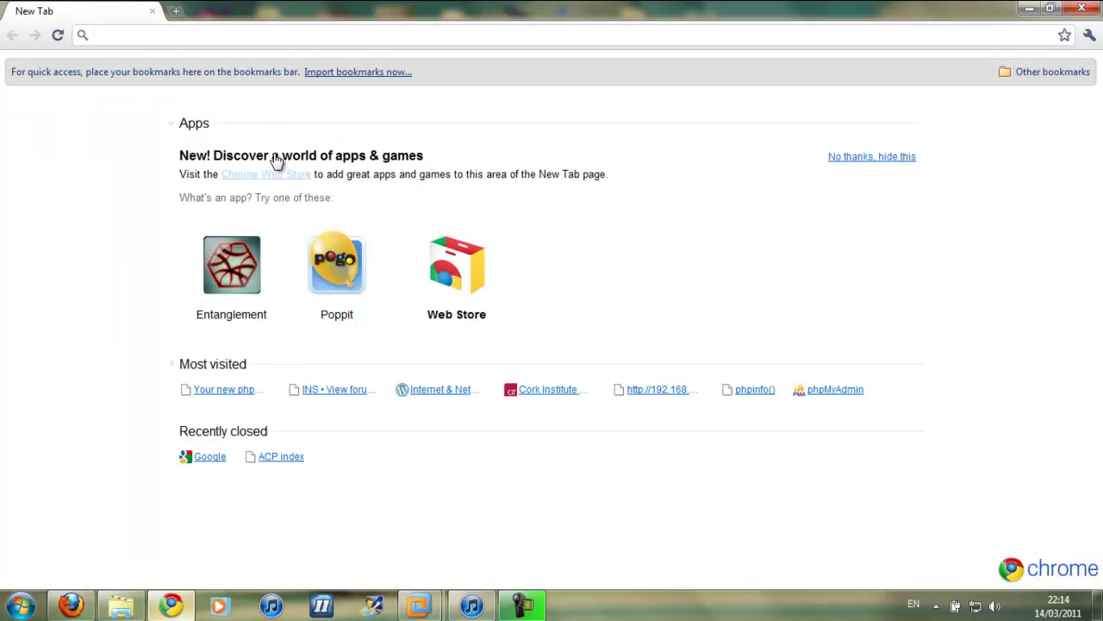
click(235, 36)
text(1)
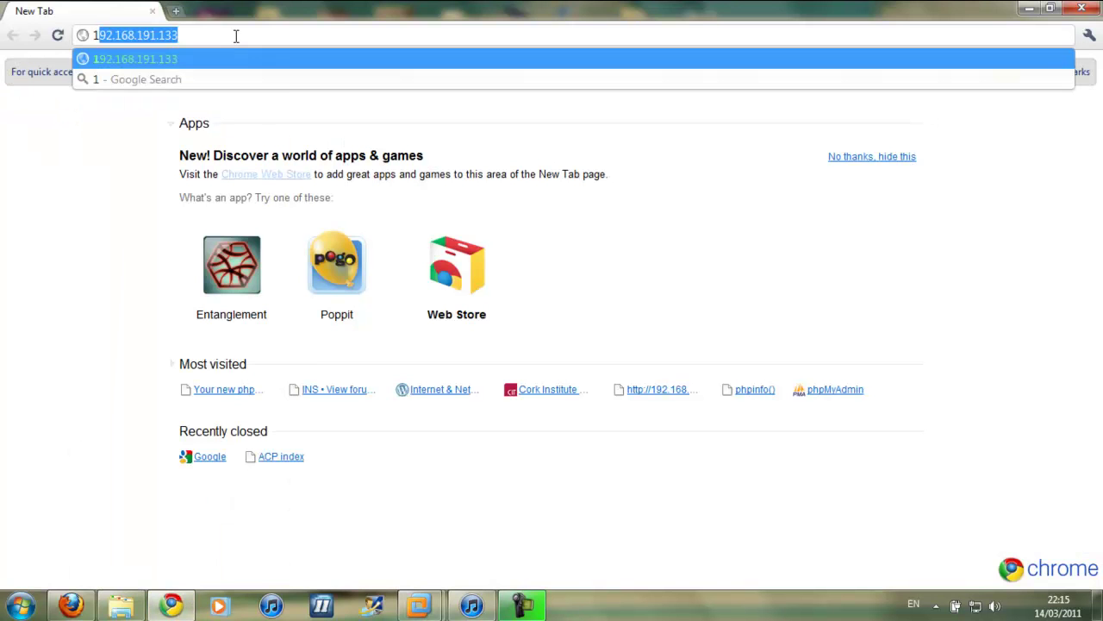
text(92.1)
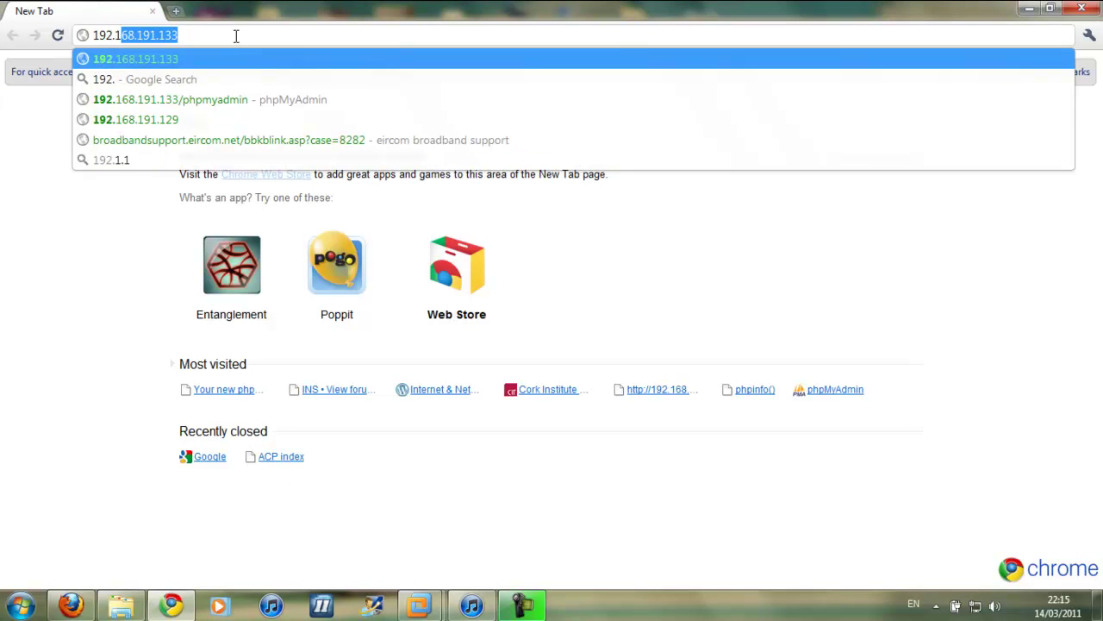
text(68.191)
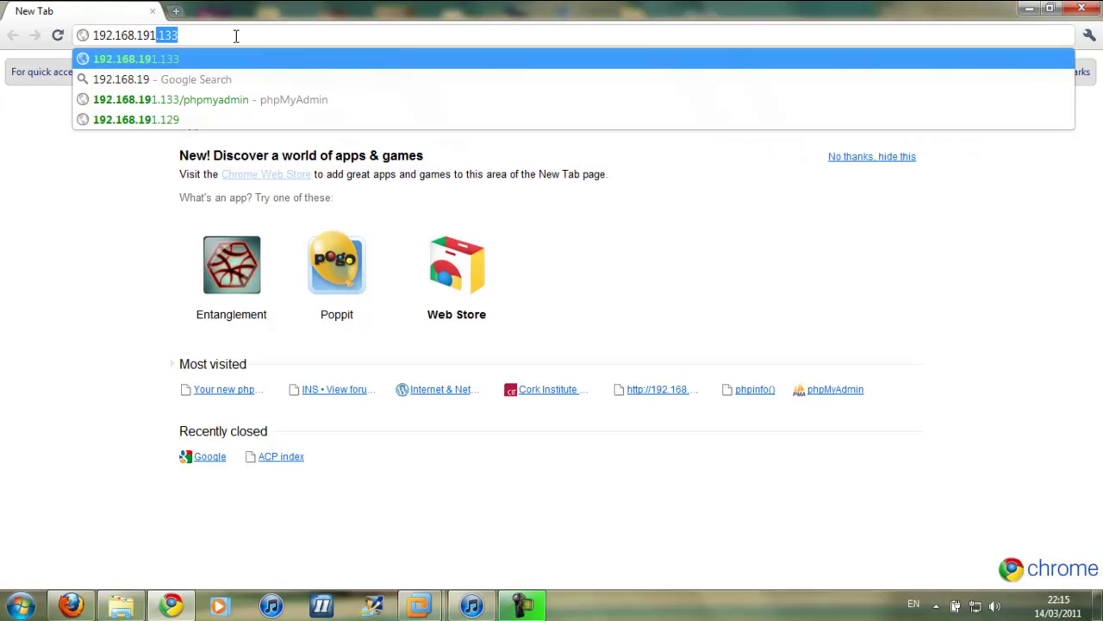
text(.12)
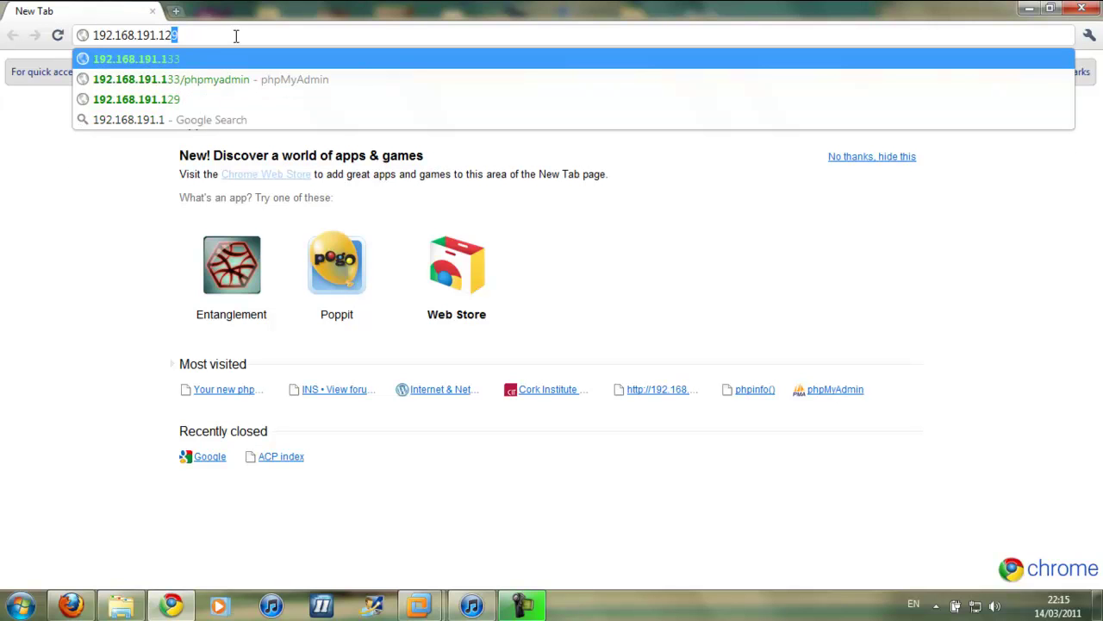
text(8/)
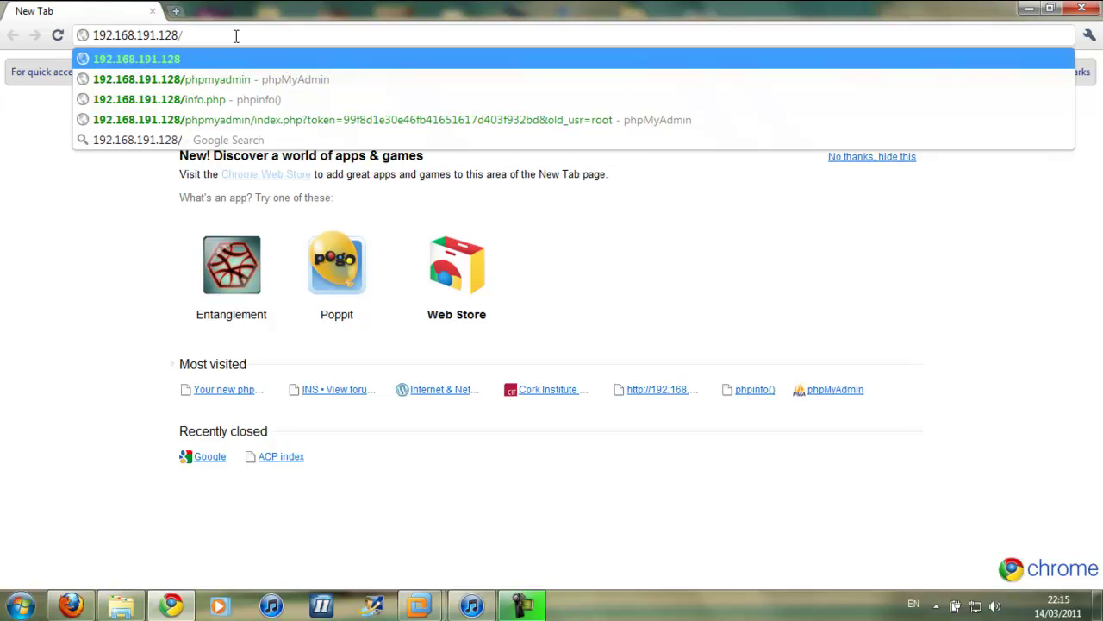
text(phpbb)
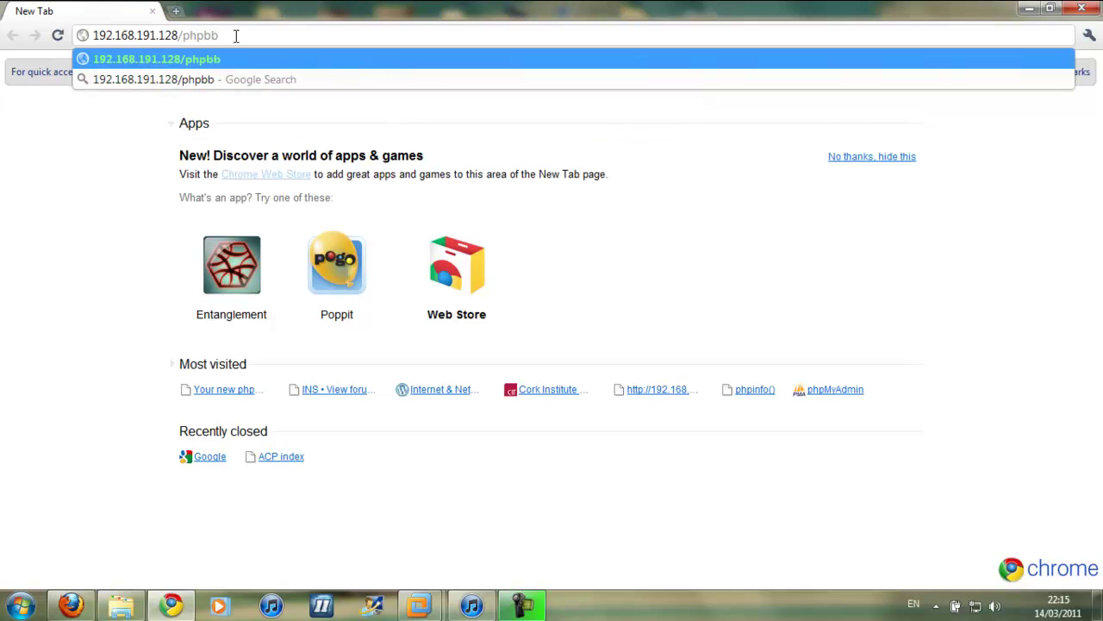
key(Return)
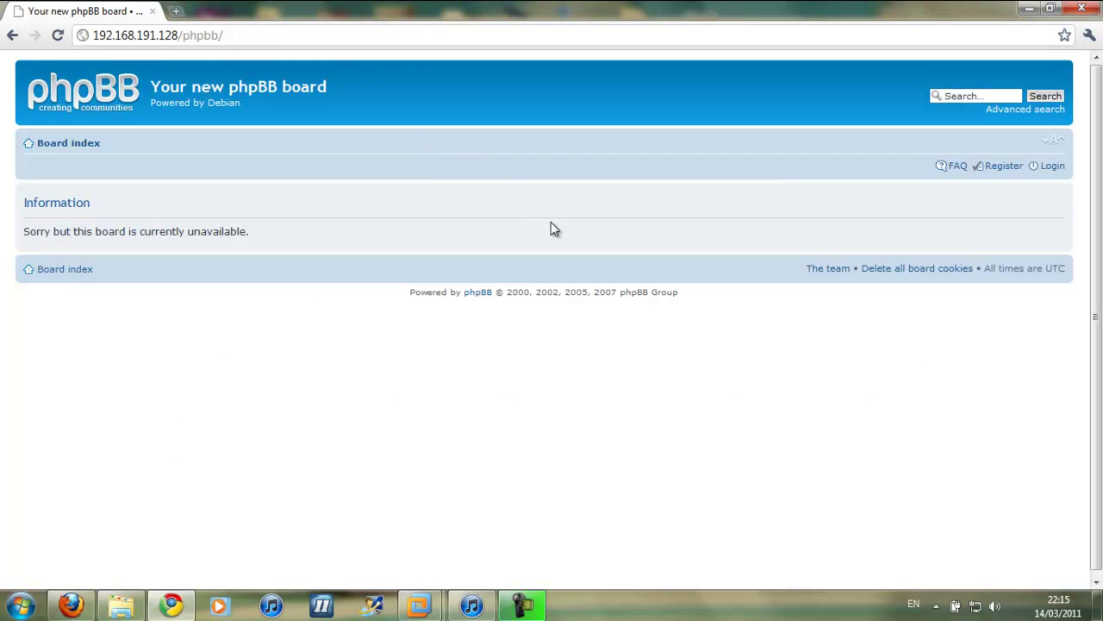
Log in to the board with the administrator username and password
click(1053, 166)
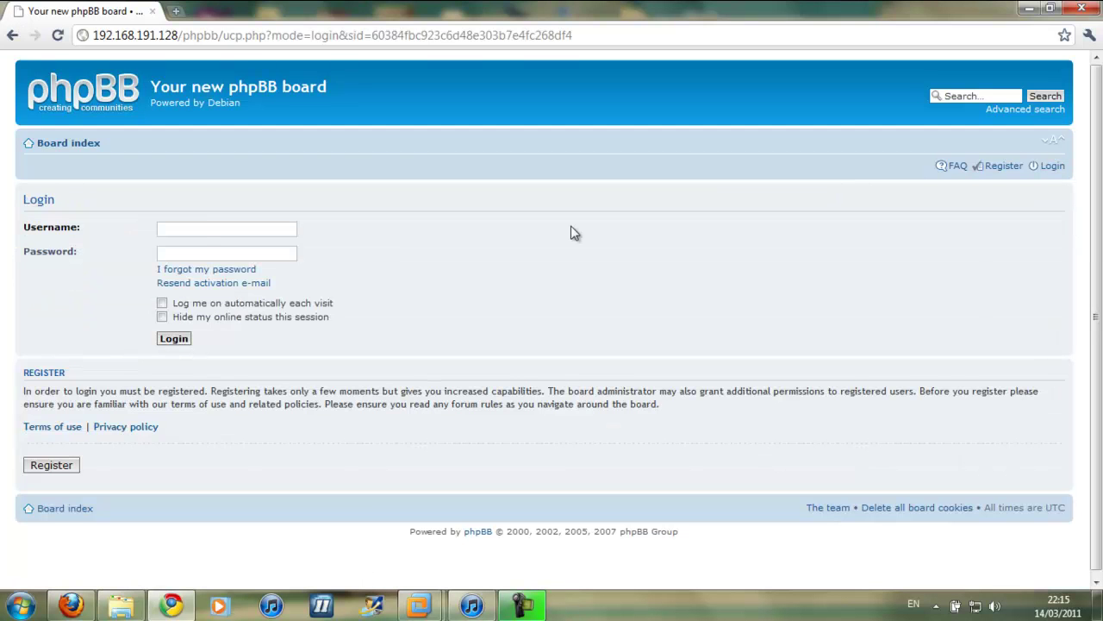
click(188, 230)
text(admin)
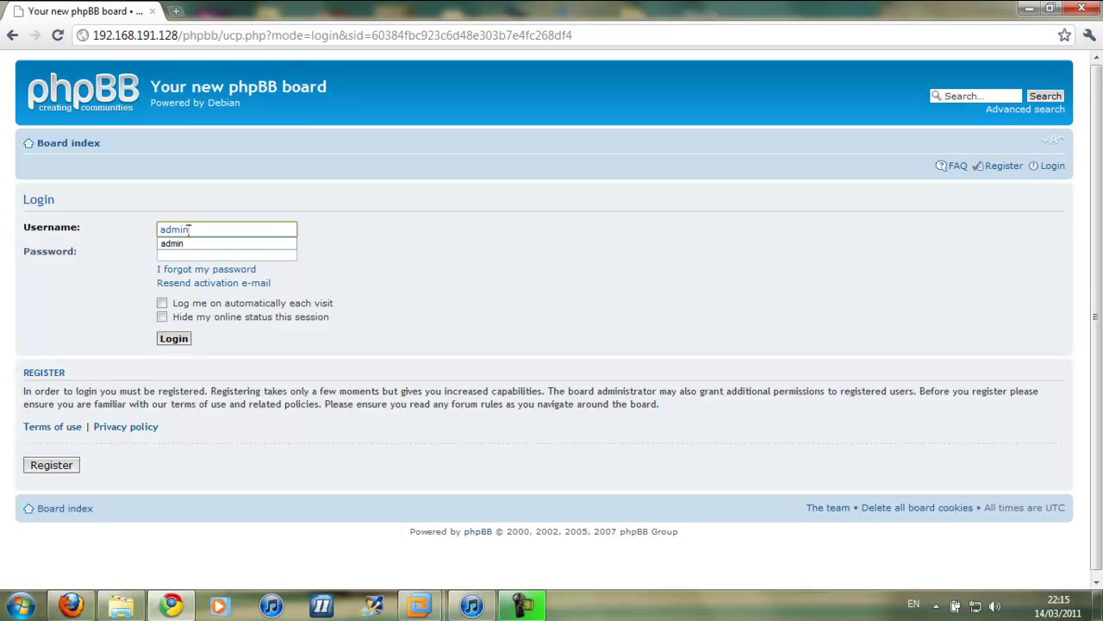
key(Tab)
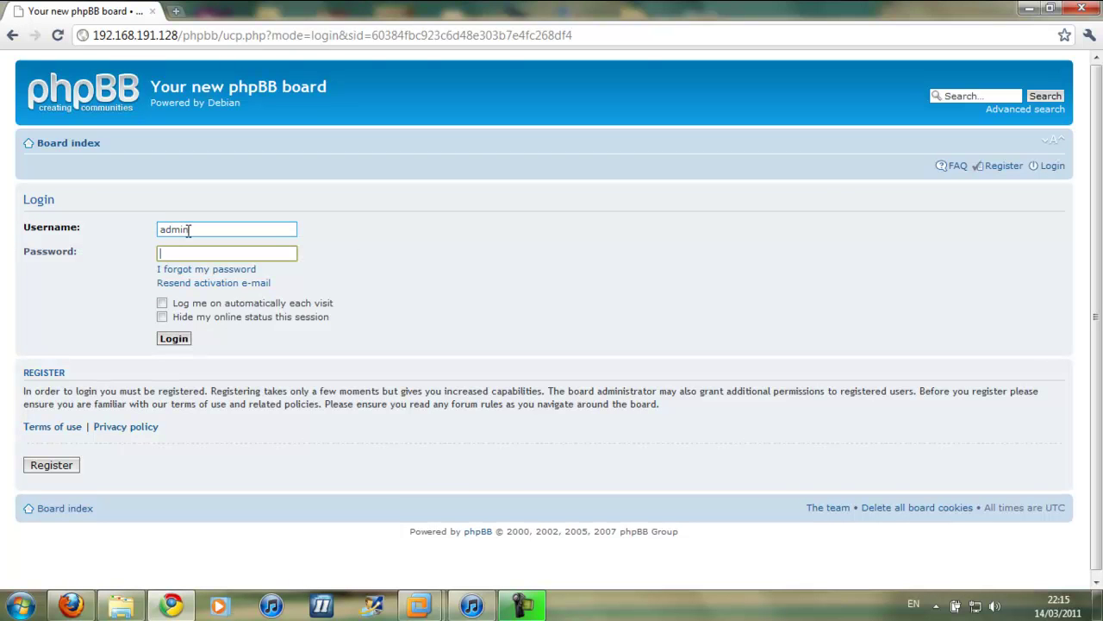
text(••••••••••)
click(182, 343)
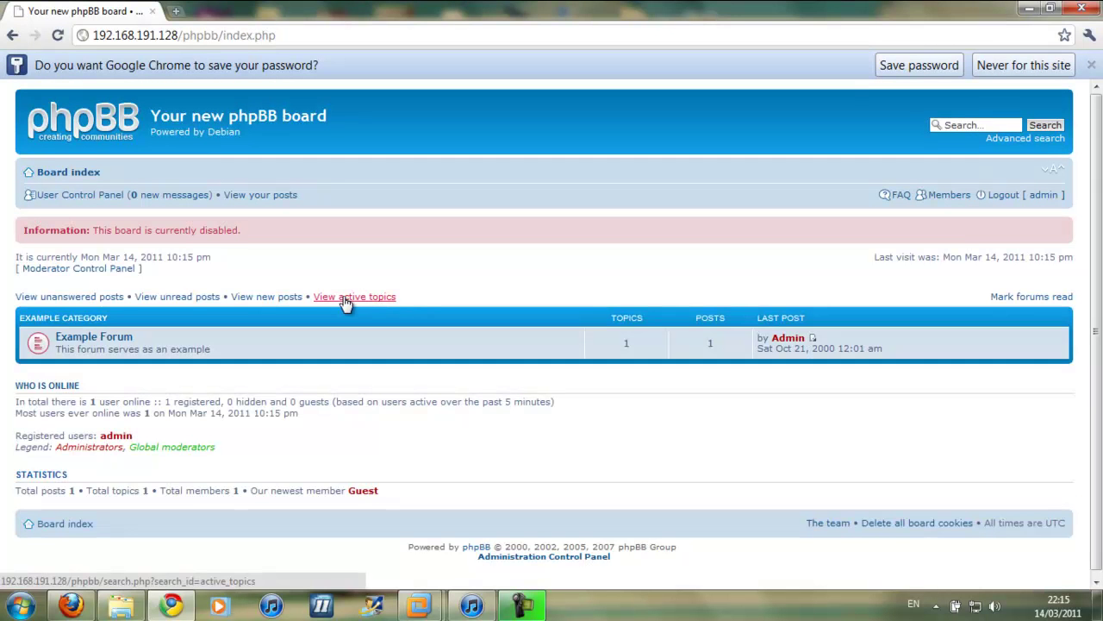
Re-authenticate into the Administration Control Panel and open Board settings
scroll(436, 270, down, 1)
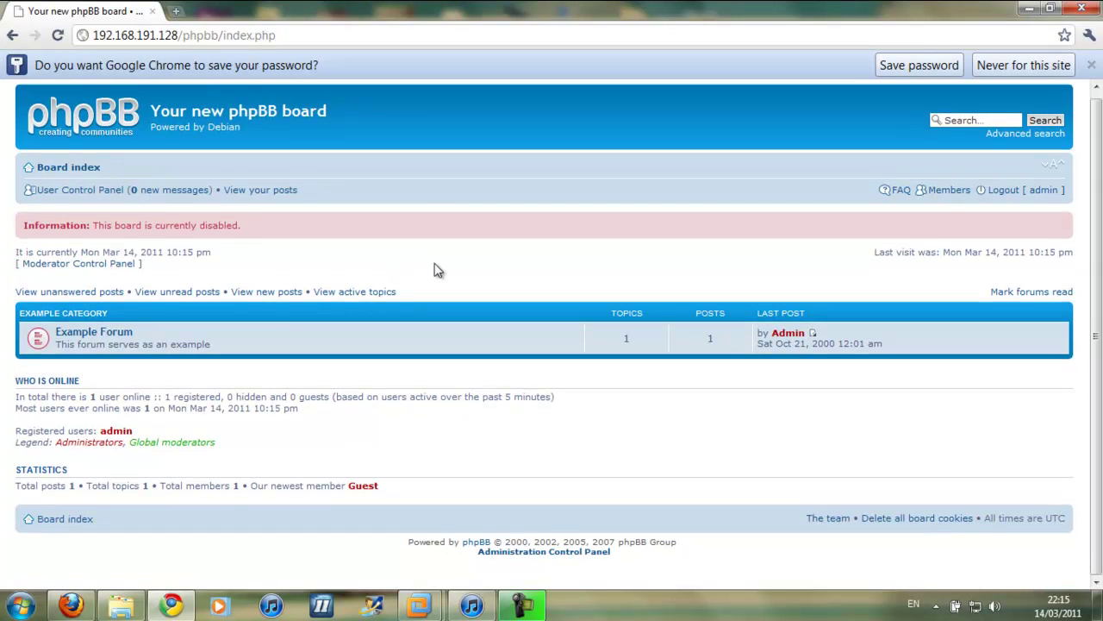
click(541, 560)
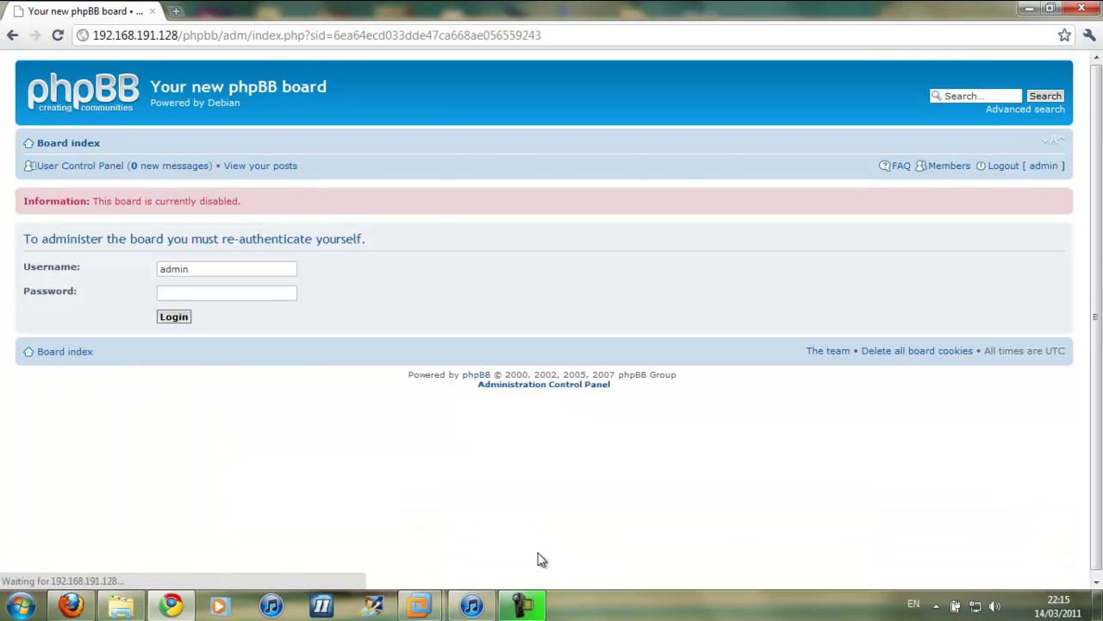
click(217, 297)
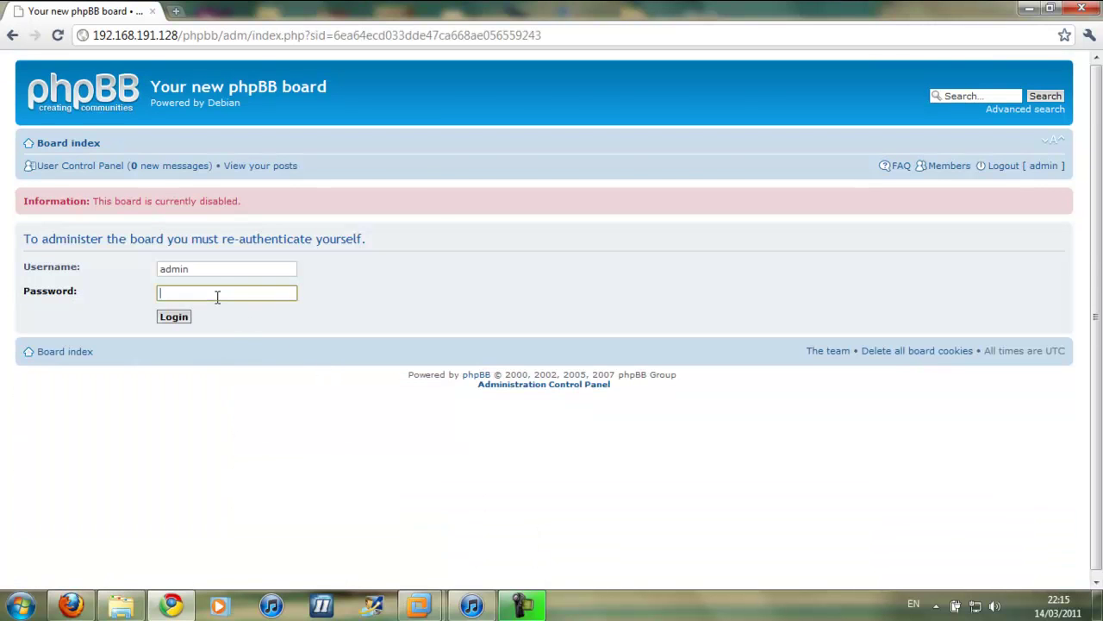
text(••••••••••)
click(174, 317)
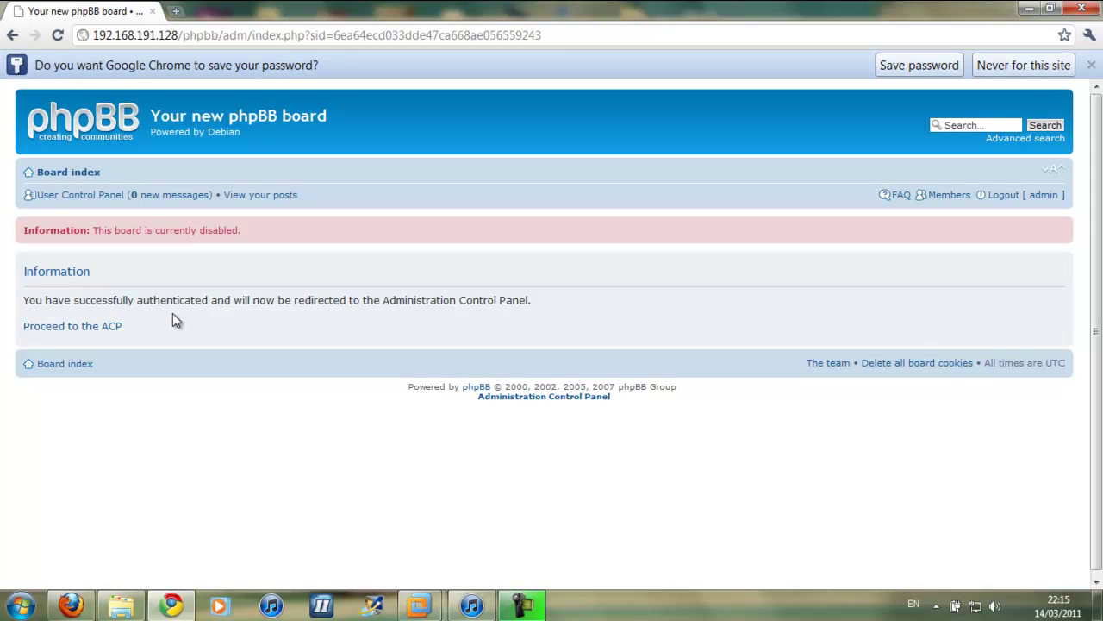
click(109, 326)
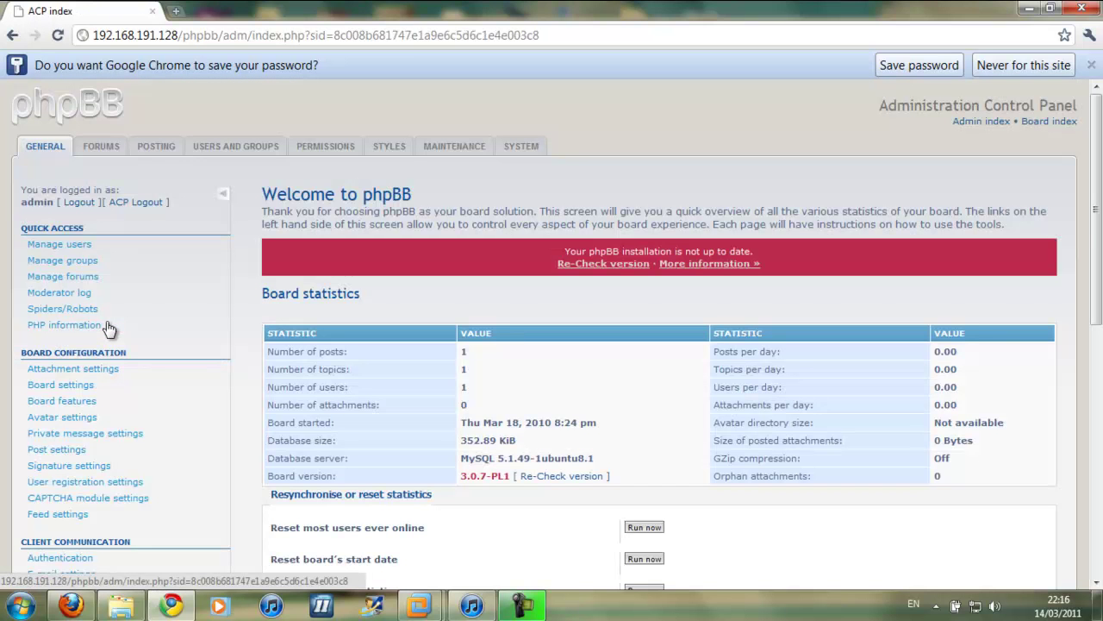
scroll(247, 266, down, 3)
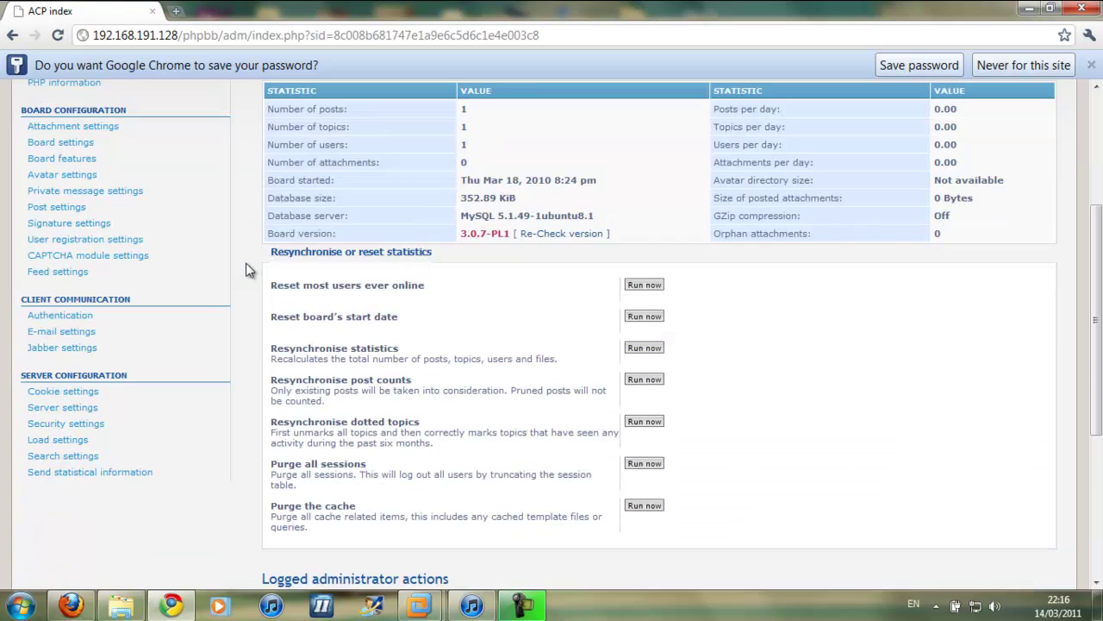
scroll(246, 269, up, 3)
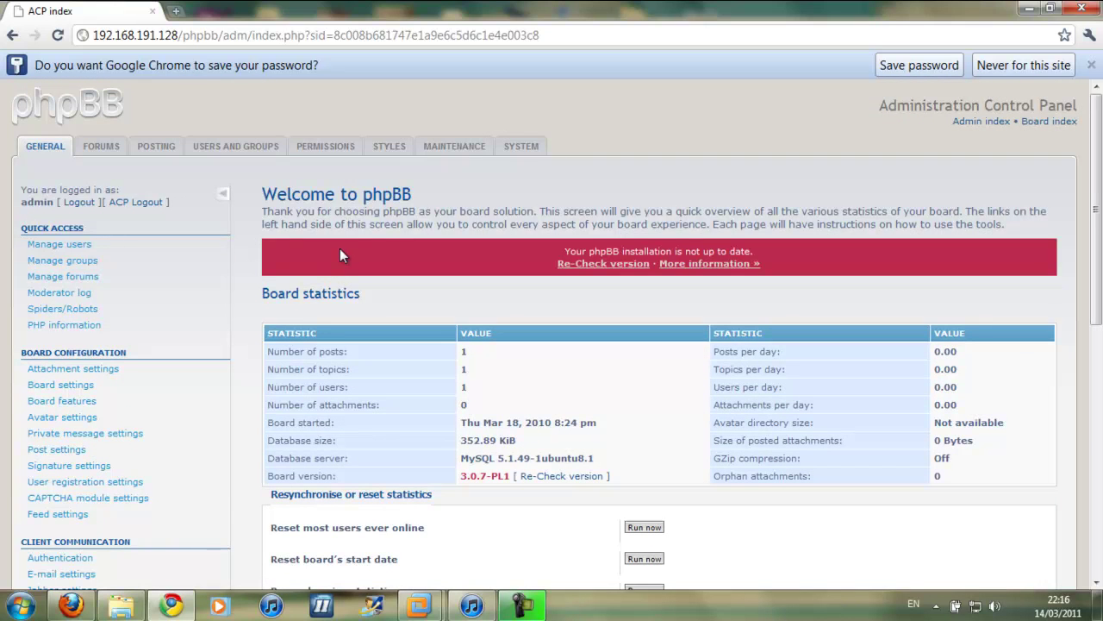
scroll(340, 249, down, 3)
scroll(340, 248, up, 3)
click(66, 390)
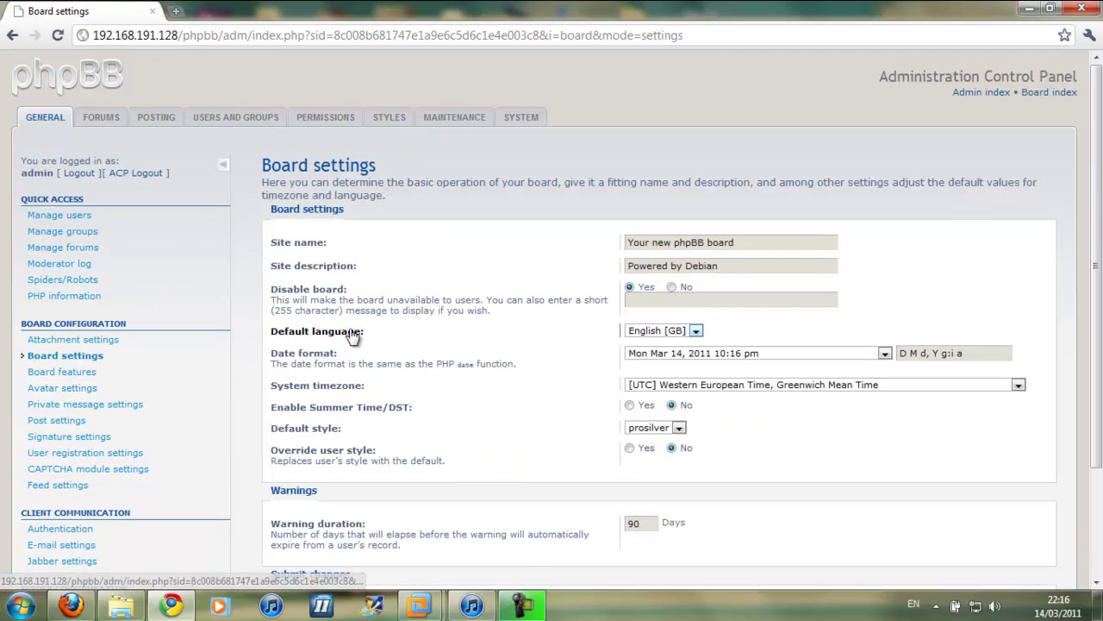
Replace the Site name text, finishing with 'Example'
double_click(712, 241)
click(751, 242)
drag(751, 242, 626, 245)
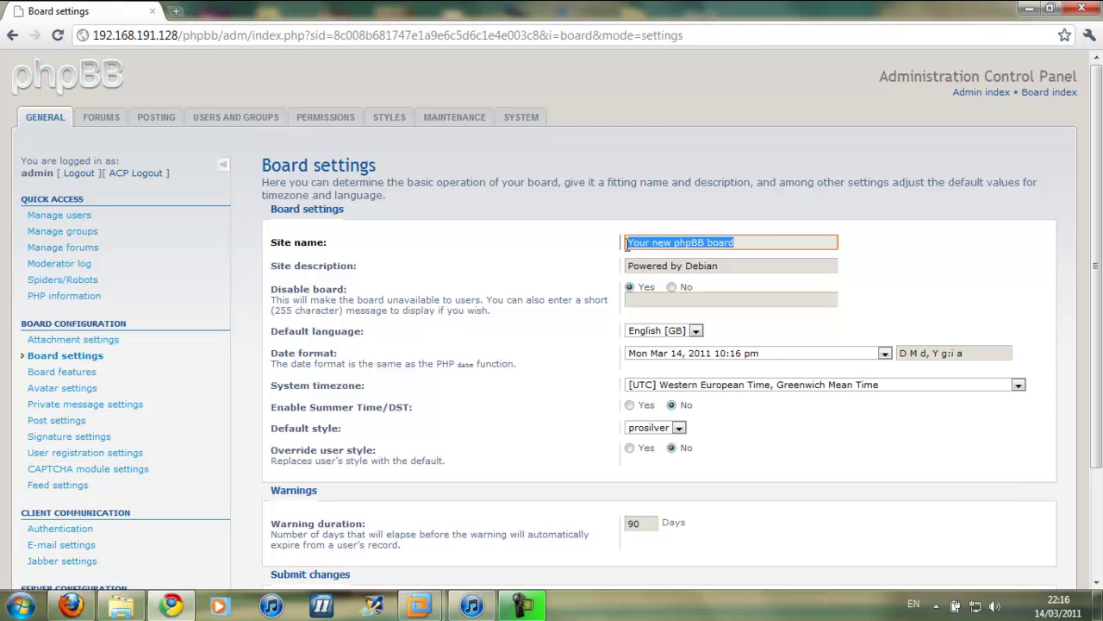
text(Ph)
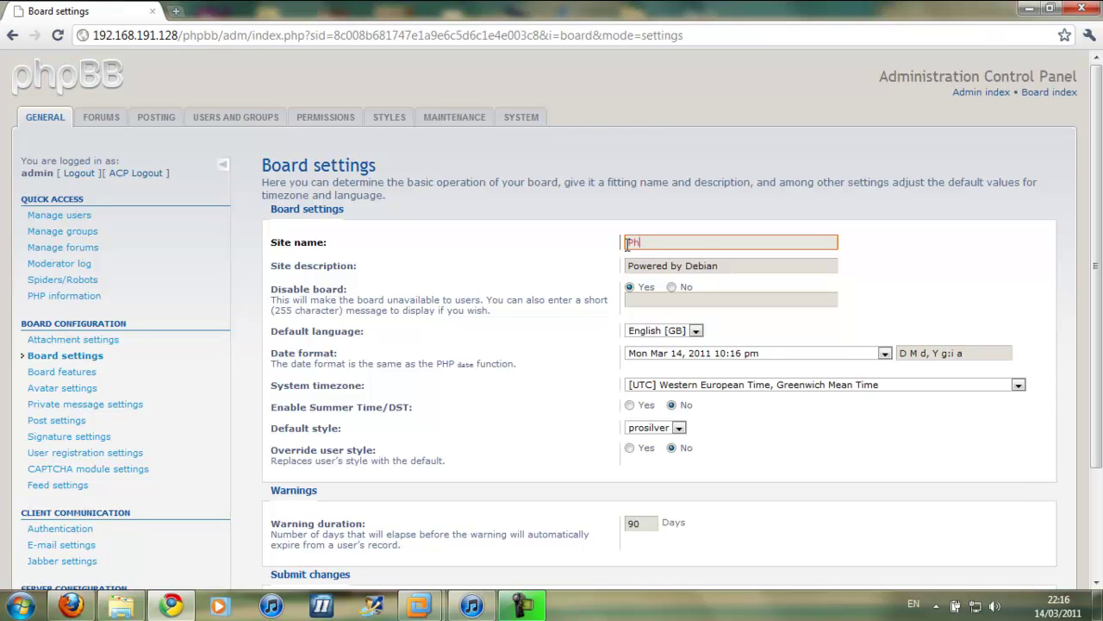
text(pB)
key(BackSpace)
key(BackSpace)
key(BackSpace)
key(BackSpace)
text(phpBB£)
key(BackSpace)
text(3)
key(BackSpace)
text(Example)
Set the Site description to 'phpBB3'
drag(723, 265, 630, 274)
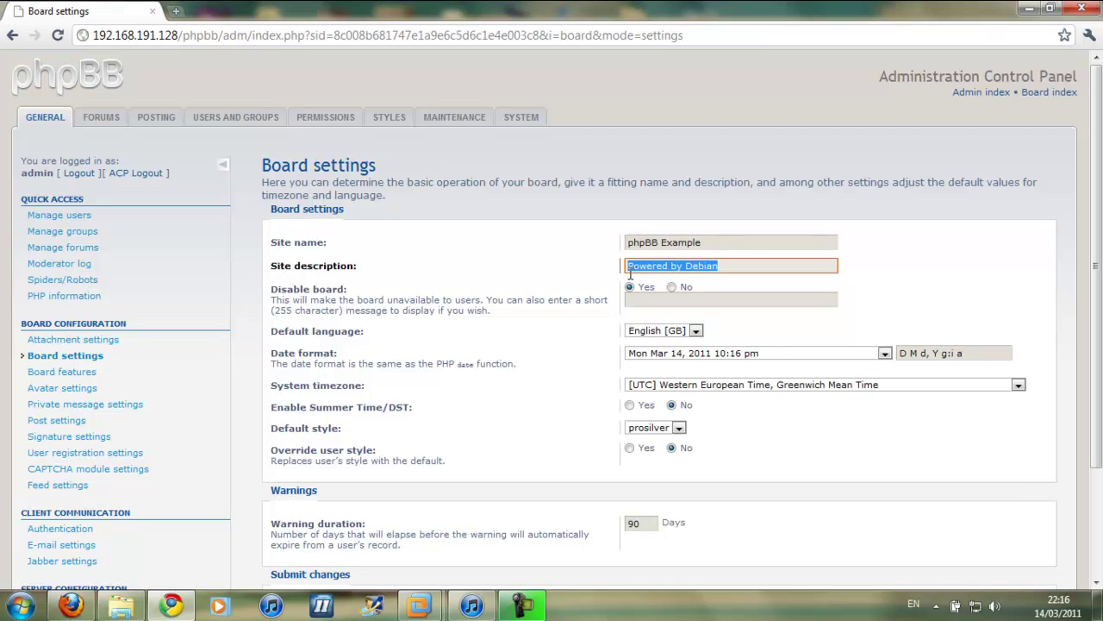
text(T)
key(BackSpace)
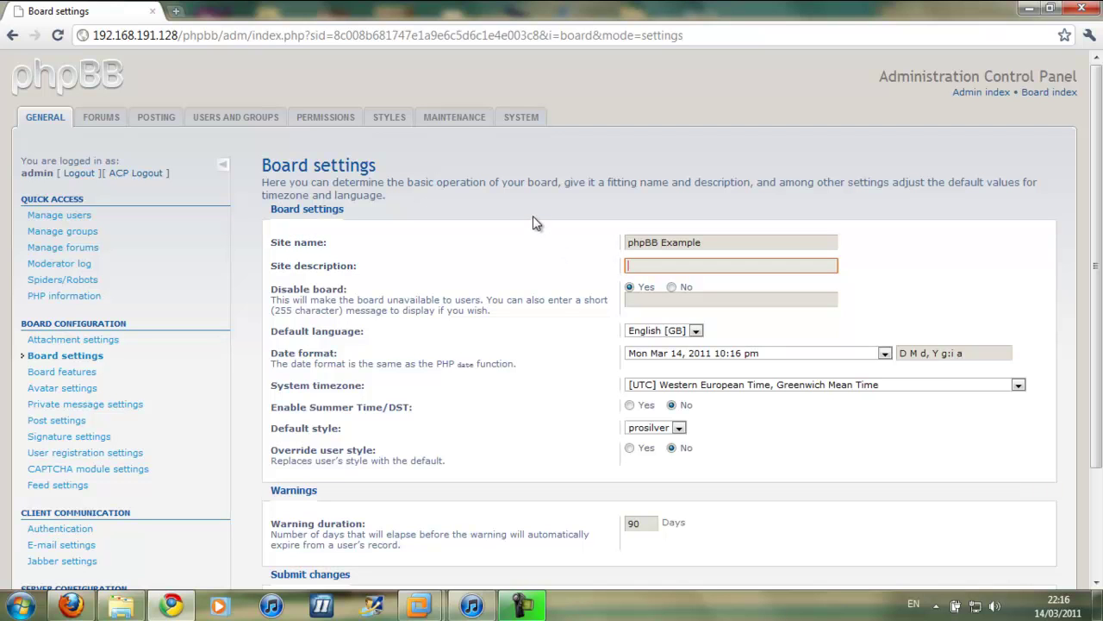
text(phpBB 3)
key(BackSpace)
key(BackSpace)
text(3)
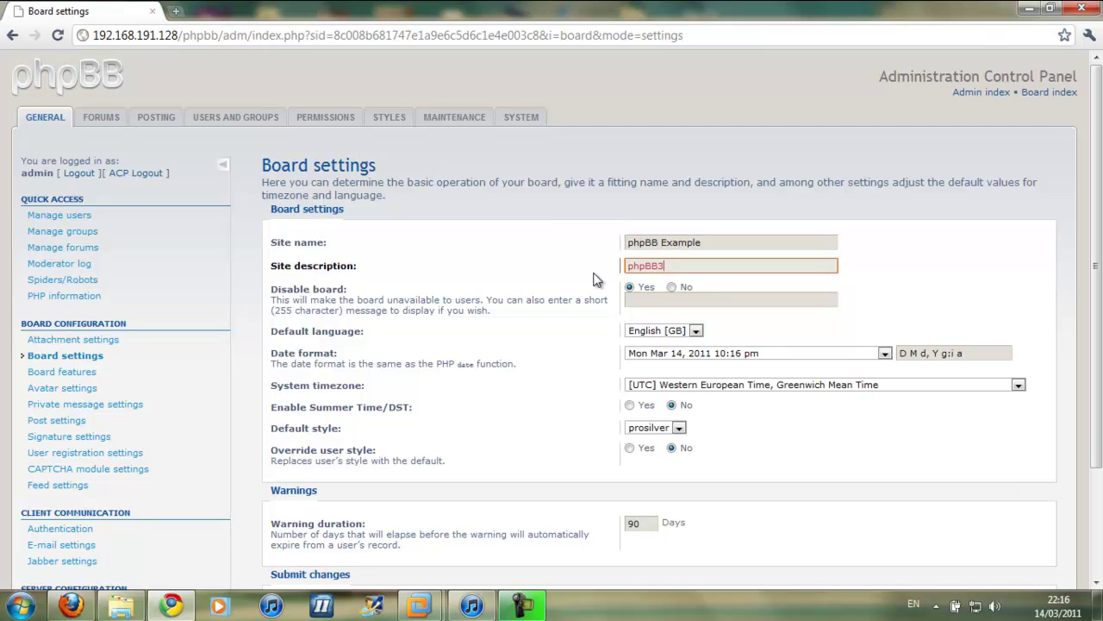
Set Disable board to No and submit the board settings
click(674, 287)
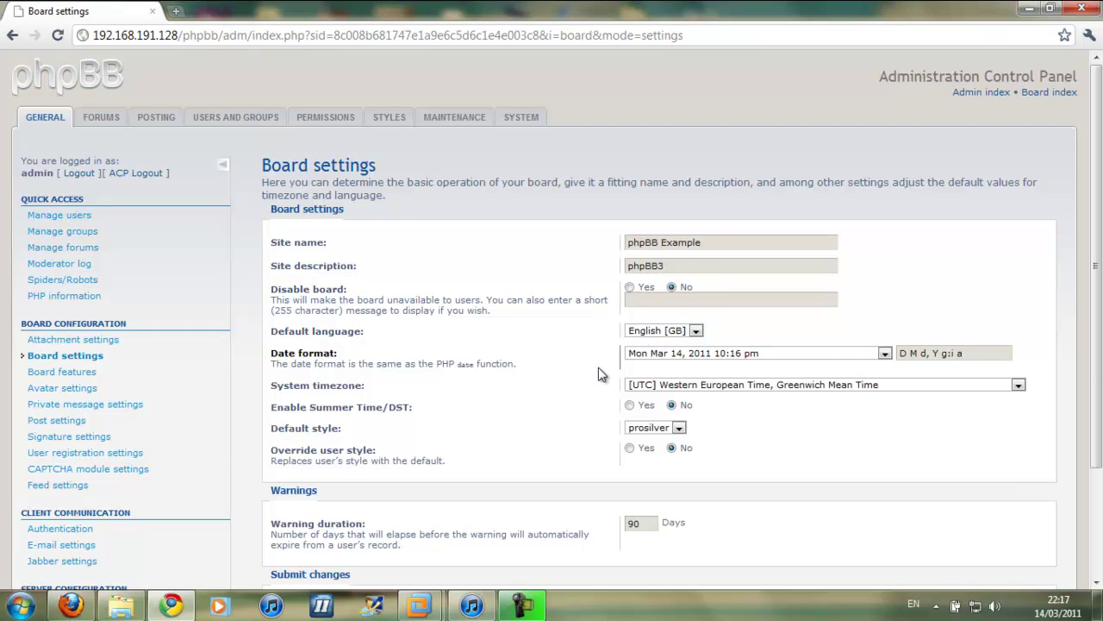
scroll(601, 376, down, 3)
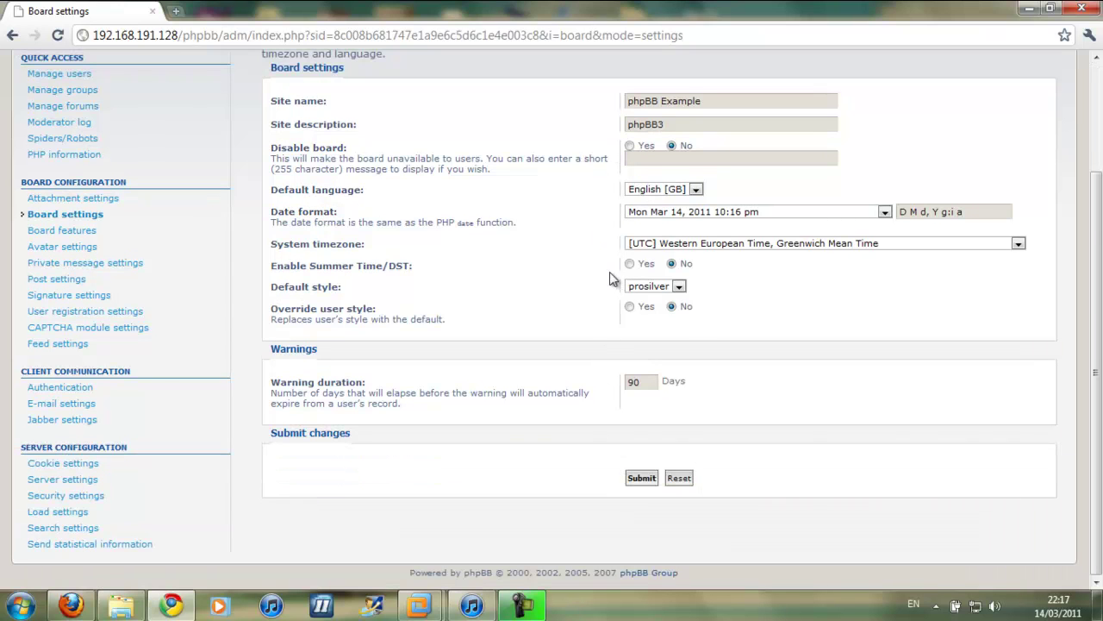
click(642, 479)
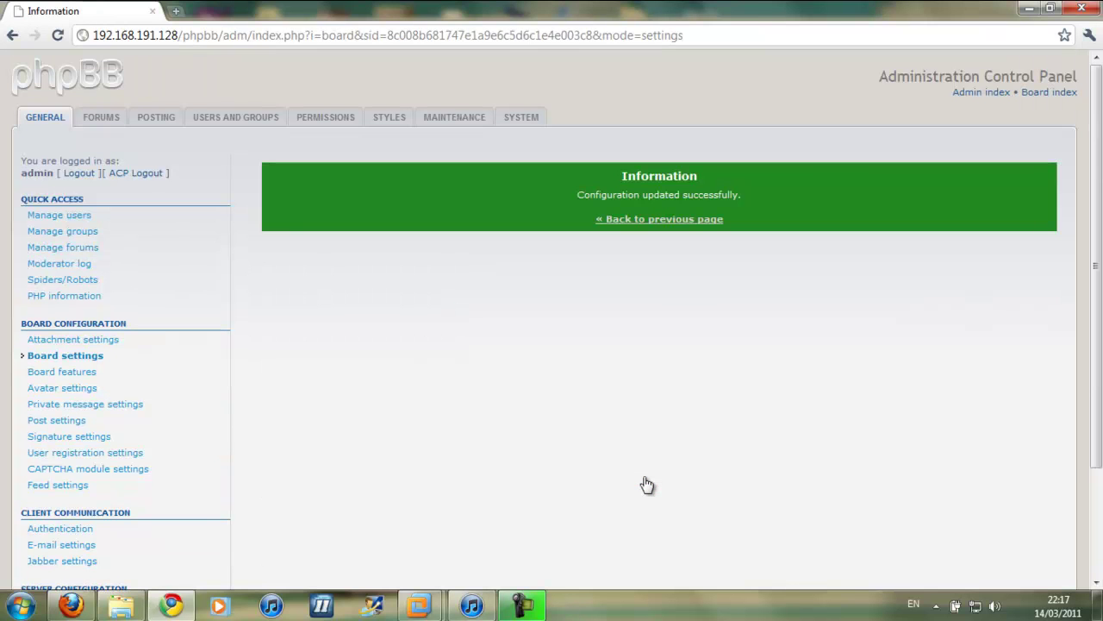
In Forum management, delete Example Category with its subforums and posts, then return
click(652, 221)
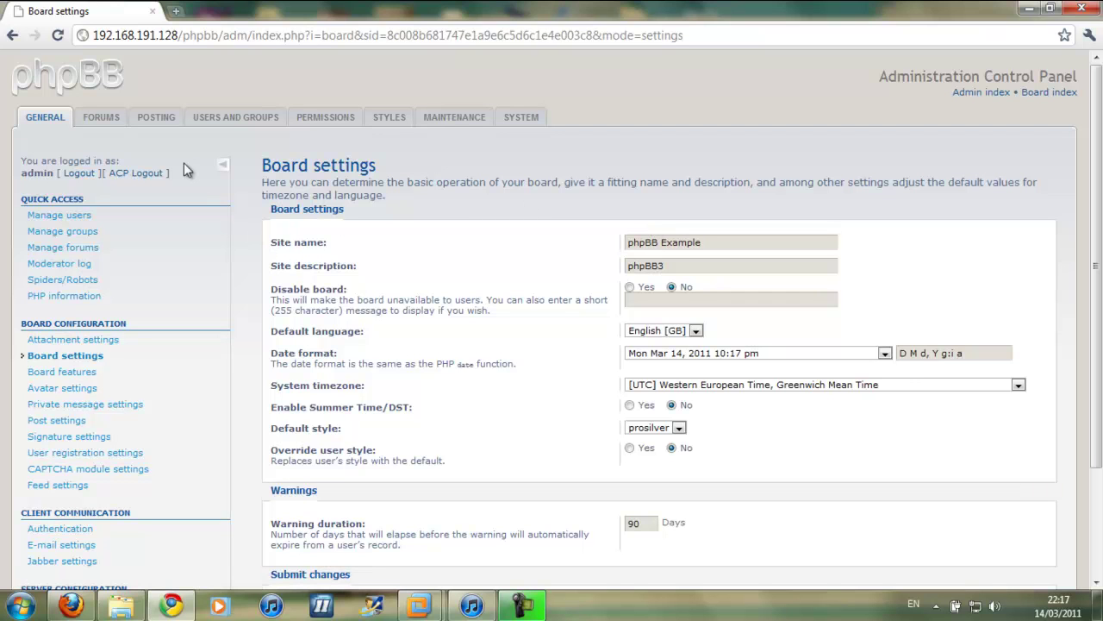
click(102, 124)
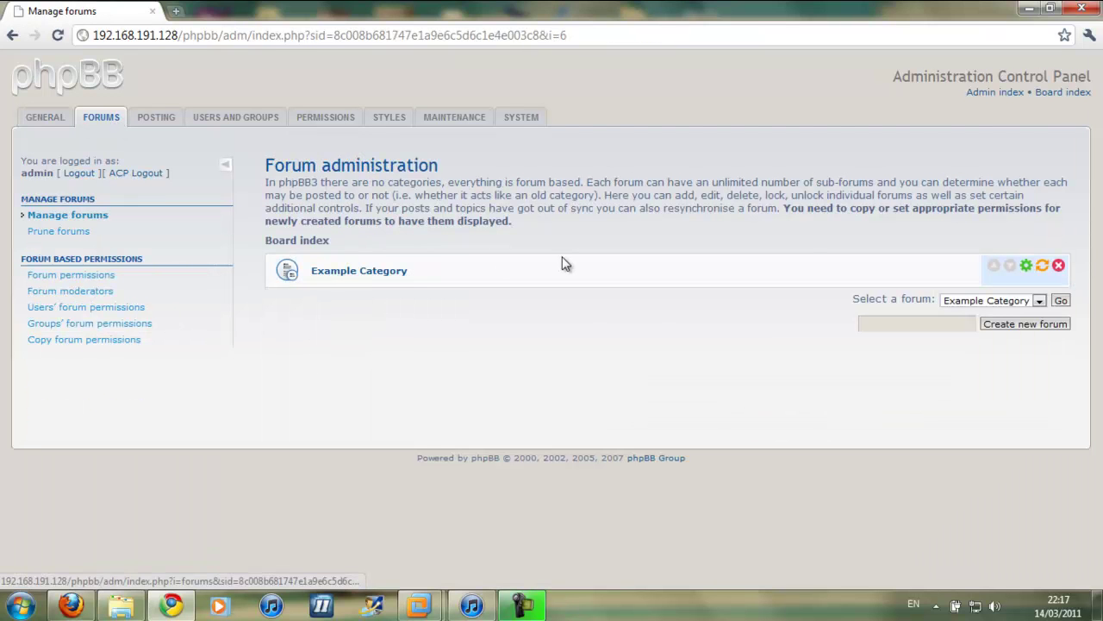
click(1059, 267)
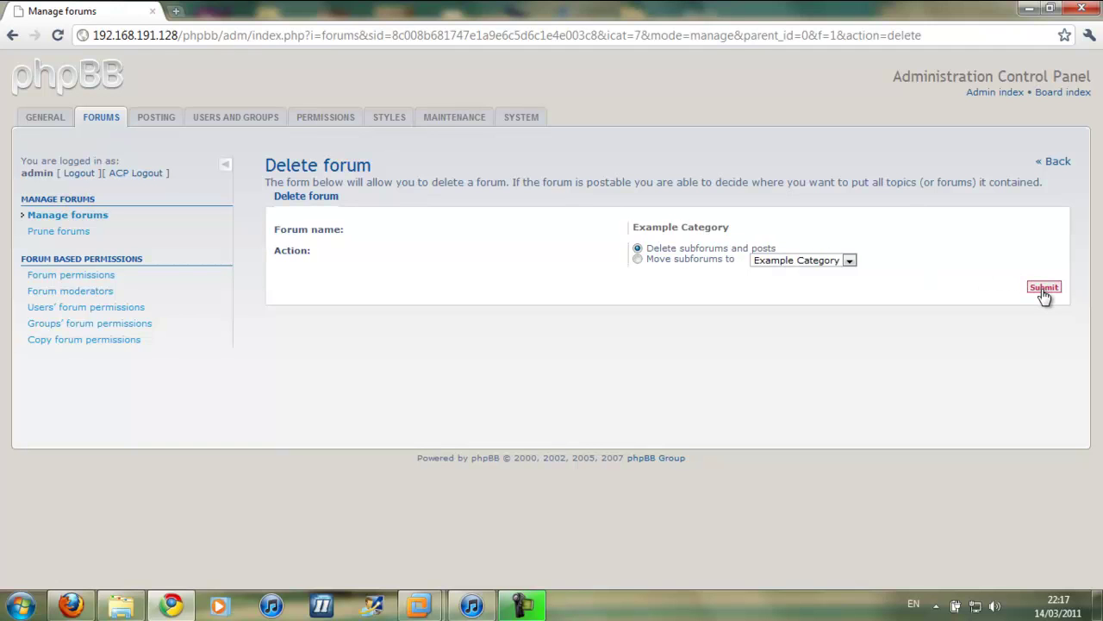
click(1044, 290)
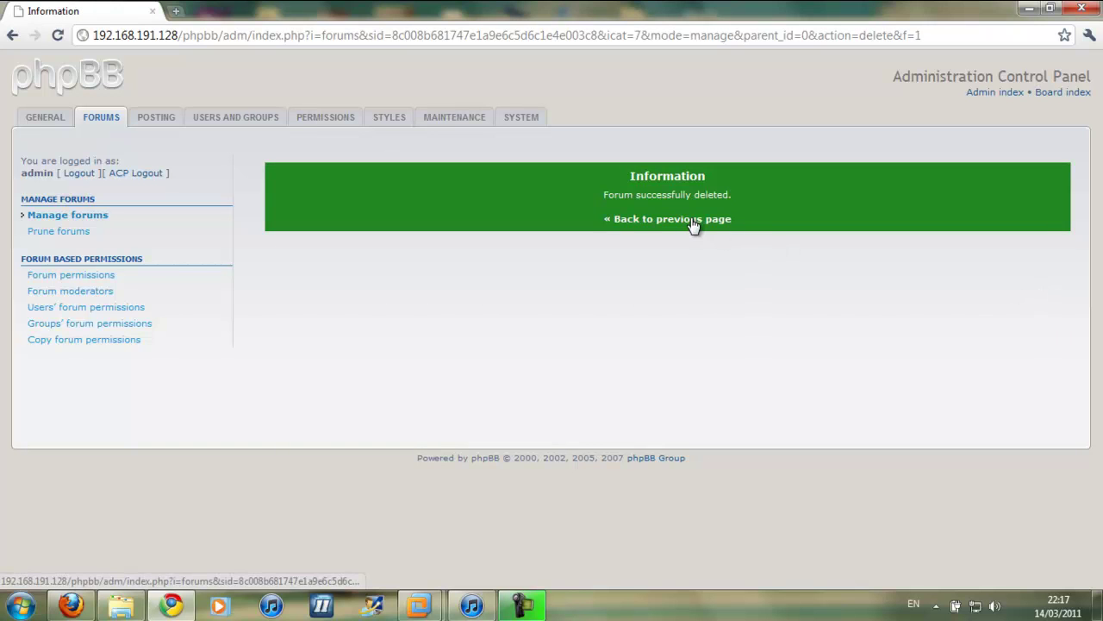
click(694, 221)
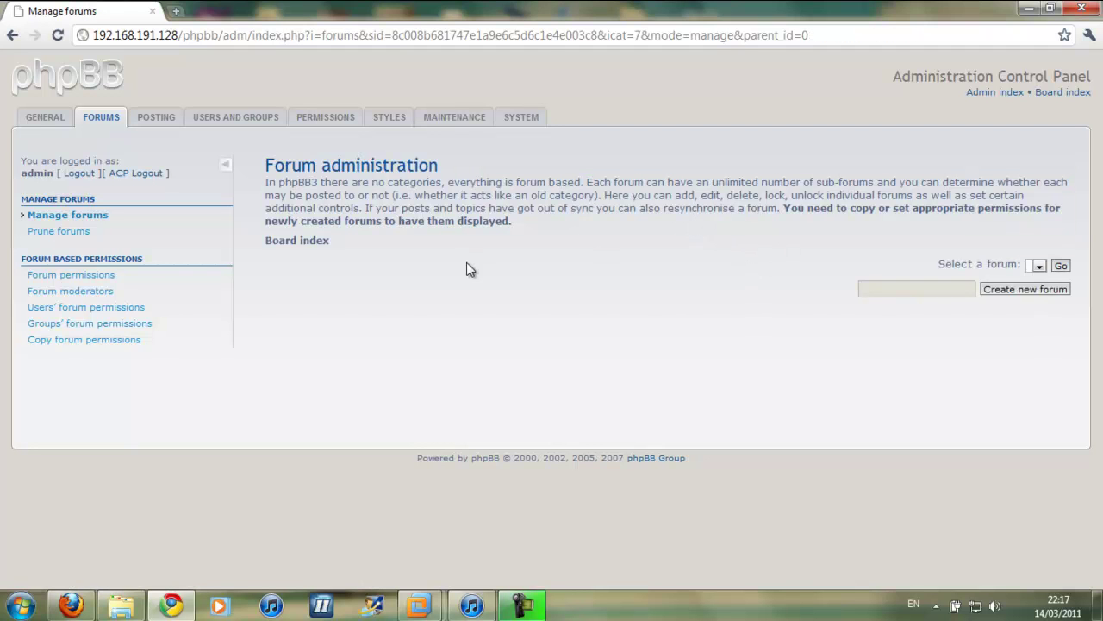
Start creating a new forum named 'Forum 1'
click(900, 287)
text(Forum 1)
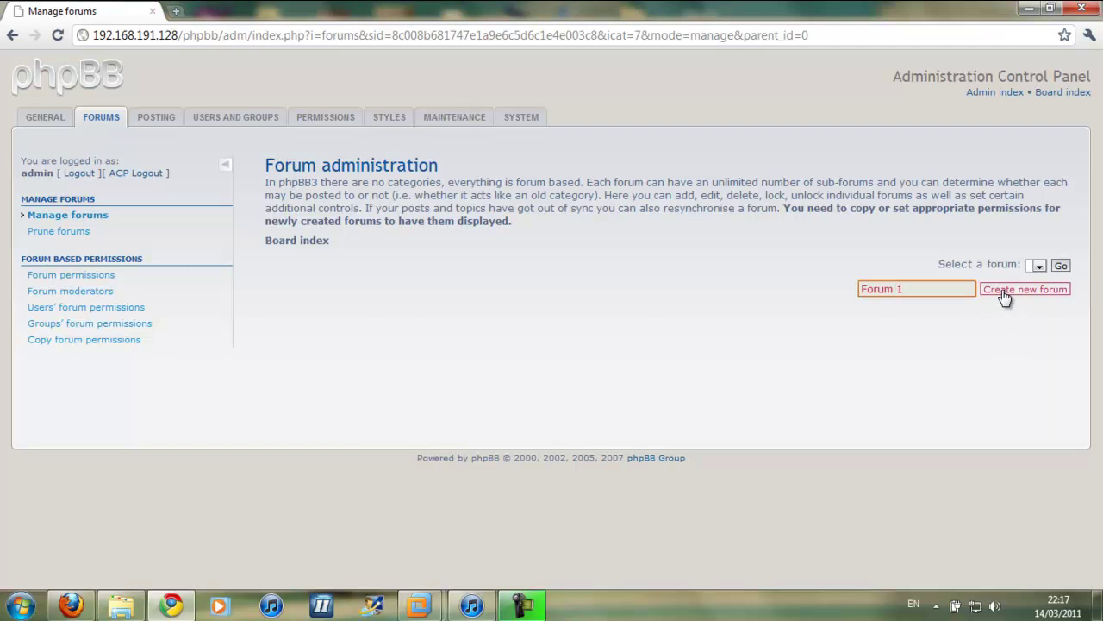
click(1004, 293)
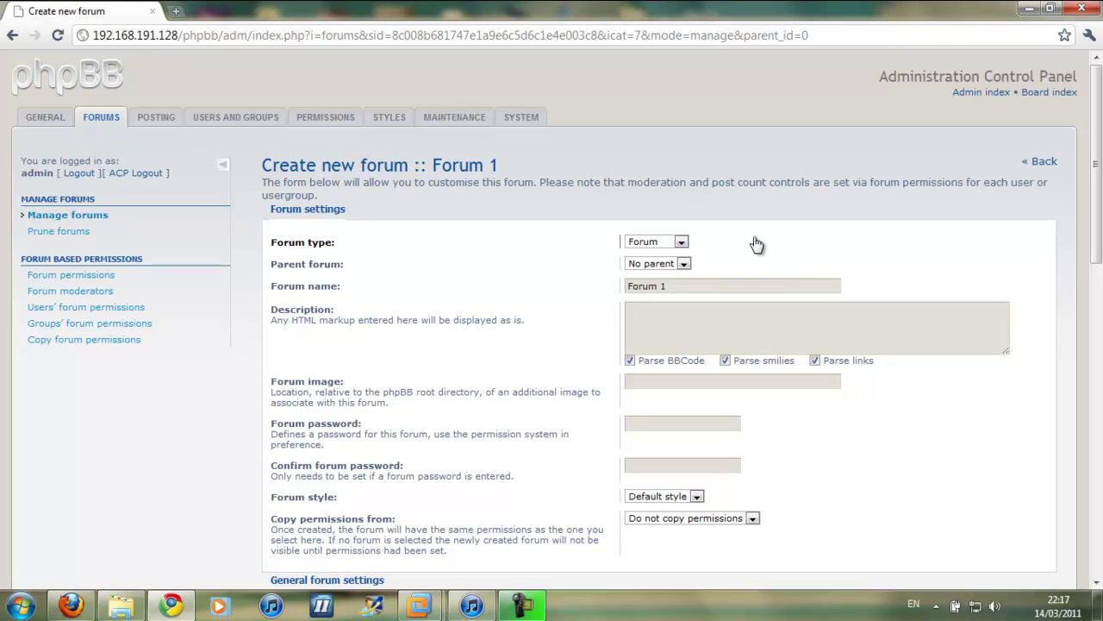
Keep default style, no copied permissions and unlocked status, then submit Forum 1
scroll(586, 246, down, 3)
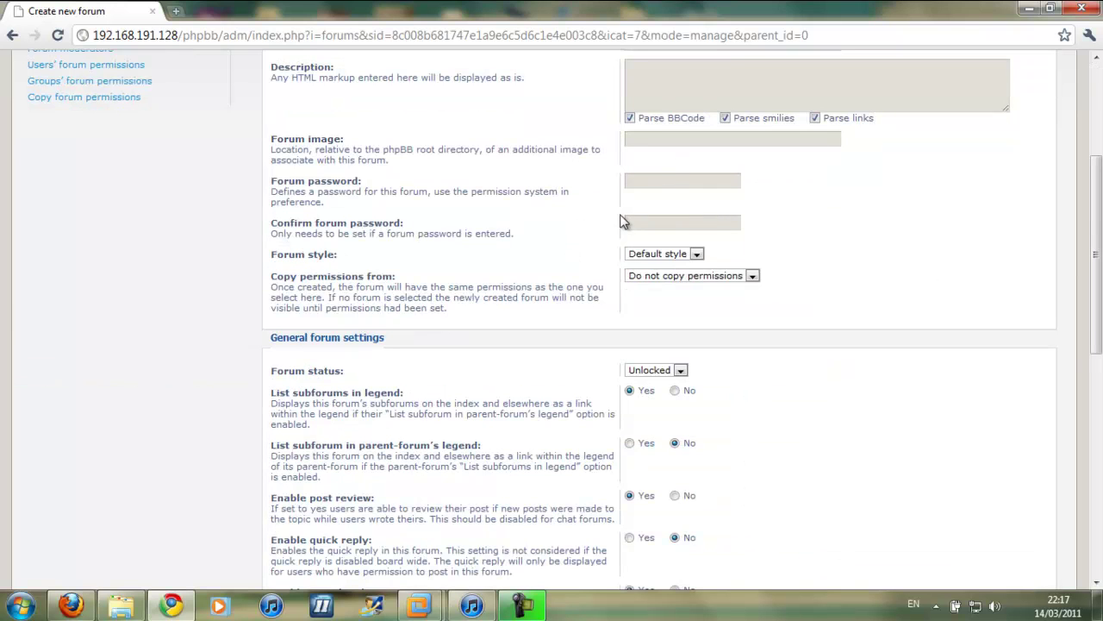
click(634, 255)
click(634, 260)
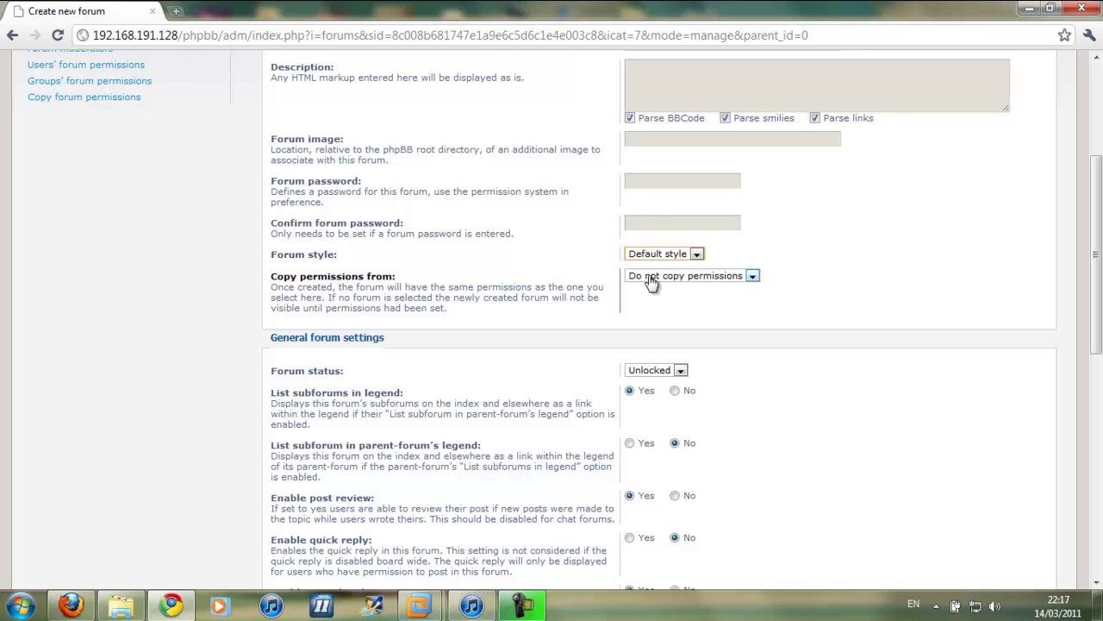
click(658, 277)
click(658, 284)
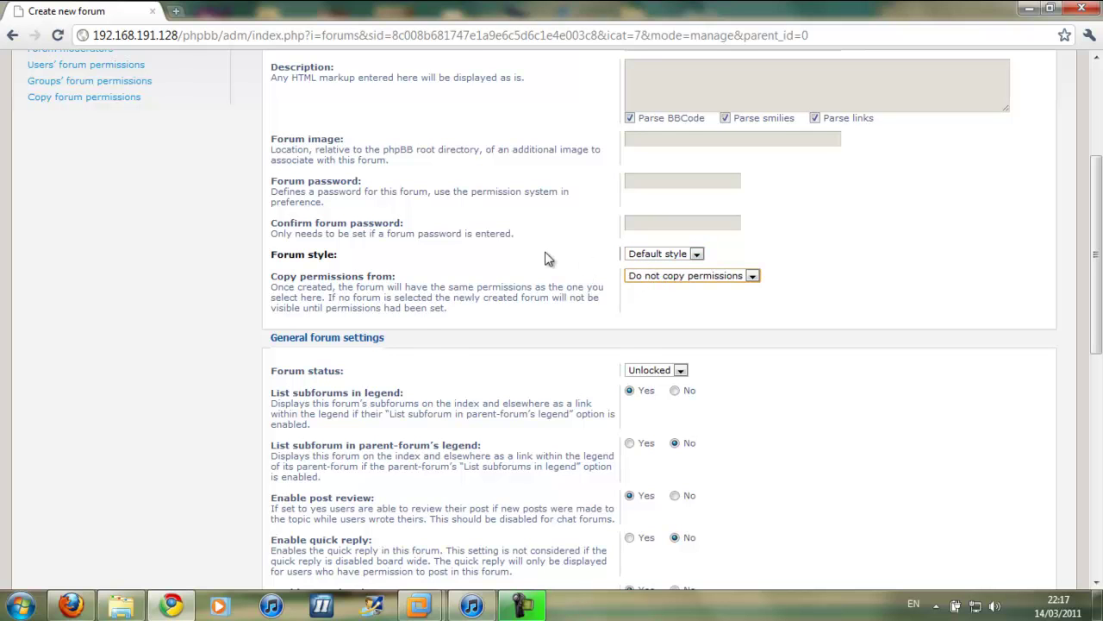
scroll(545, 259, down, 3)
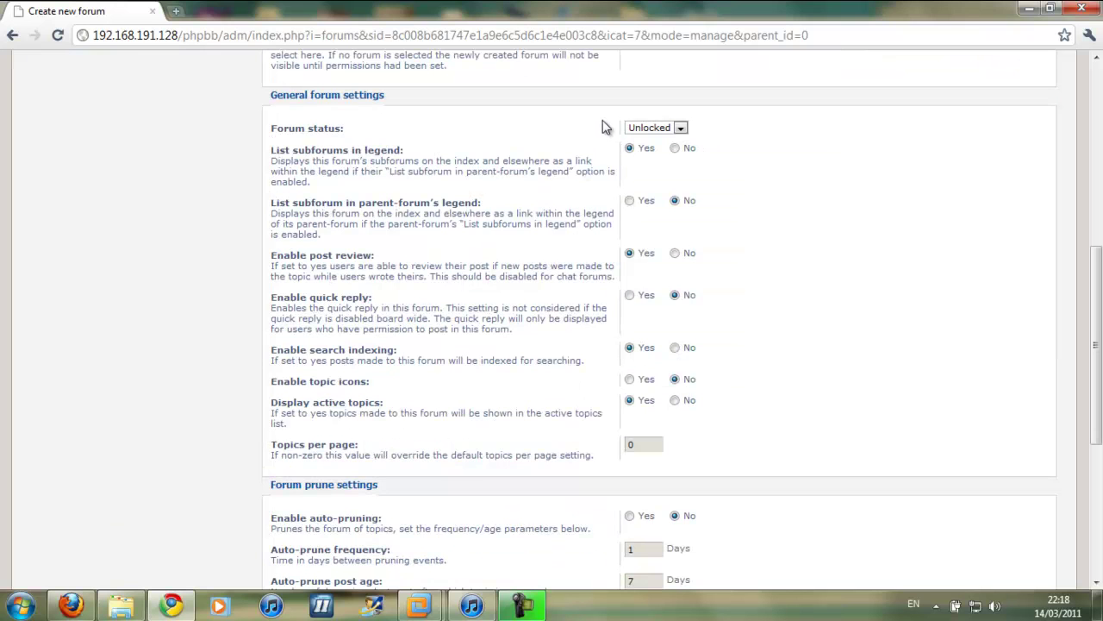
click(655, 127)
click(661, 135)
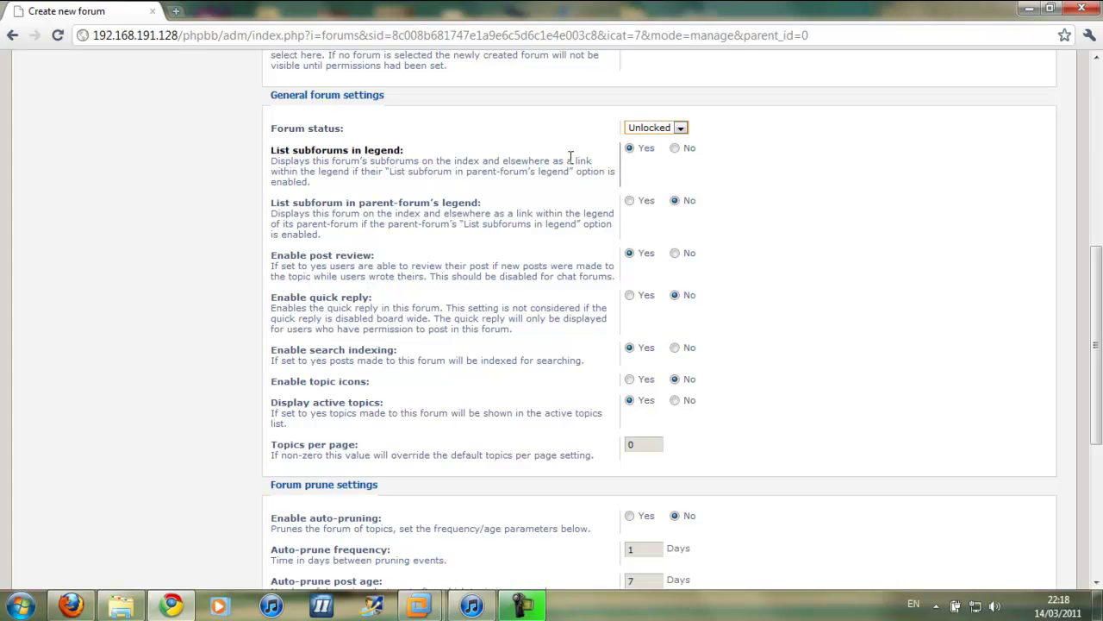
scroll(570, 157, down, 3)
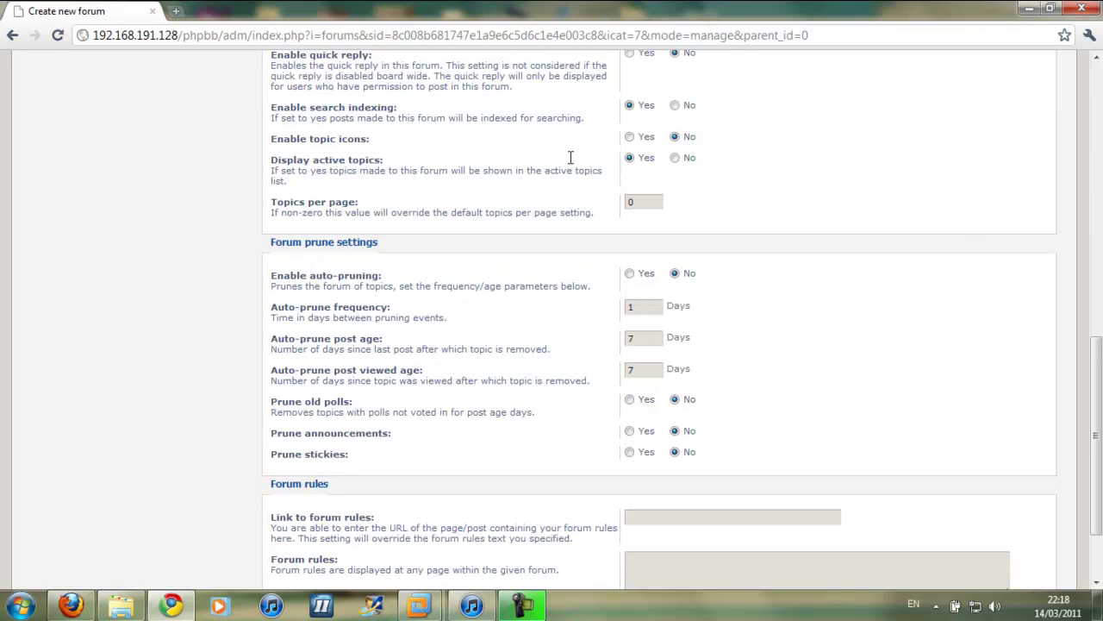
scroll(569, 157, down, 2)
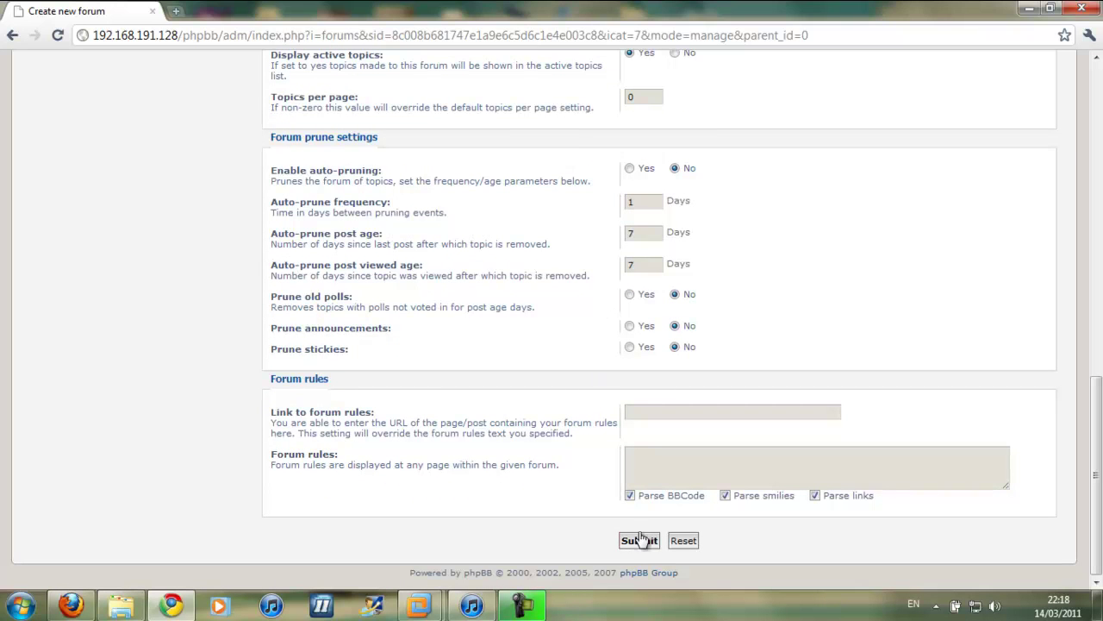
click(645, 546)
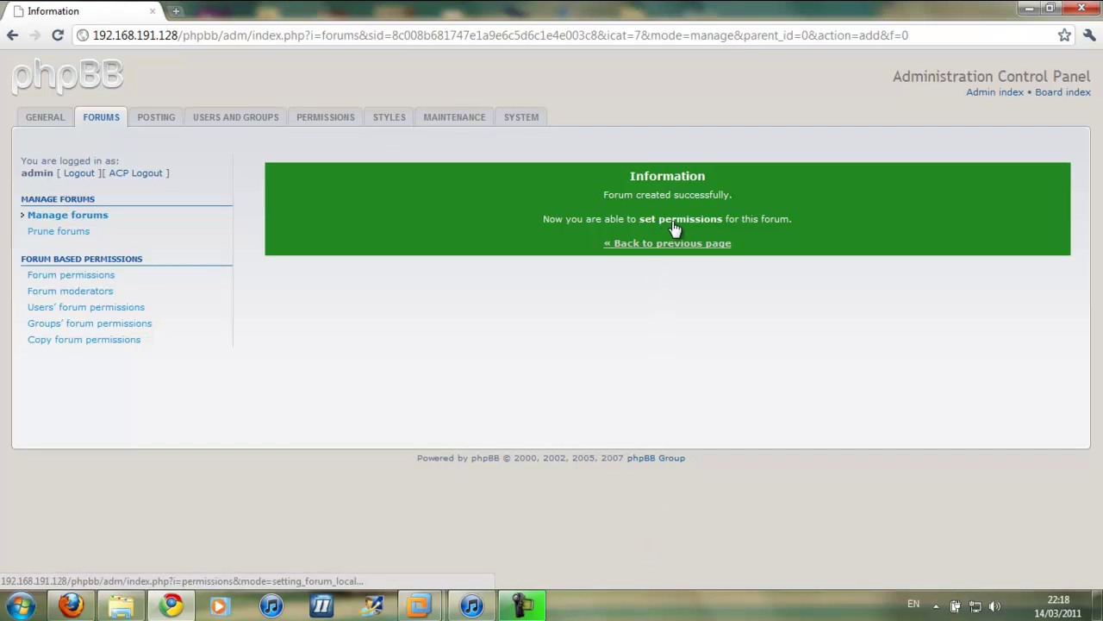
Add the Administrators group to Forum 1's permissions and apply the Full Access role
click(681, 225)
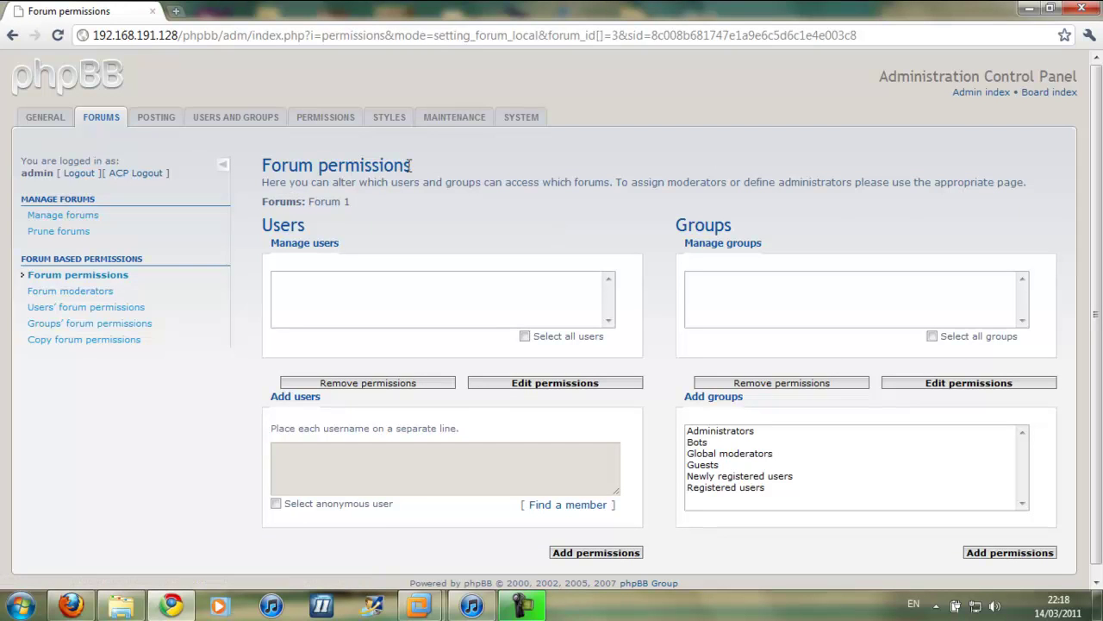
scroll(756, 261, down, 1)
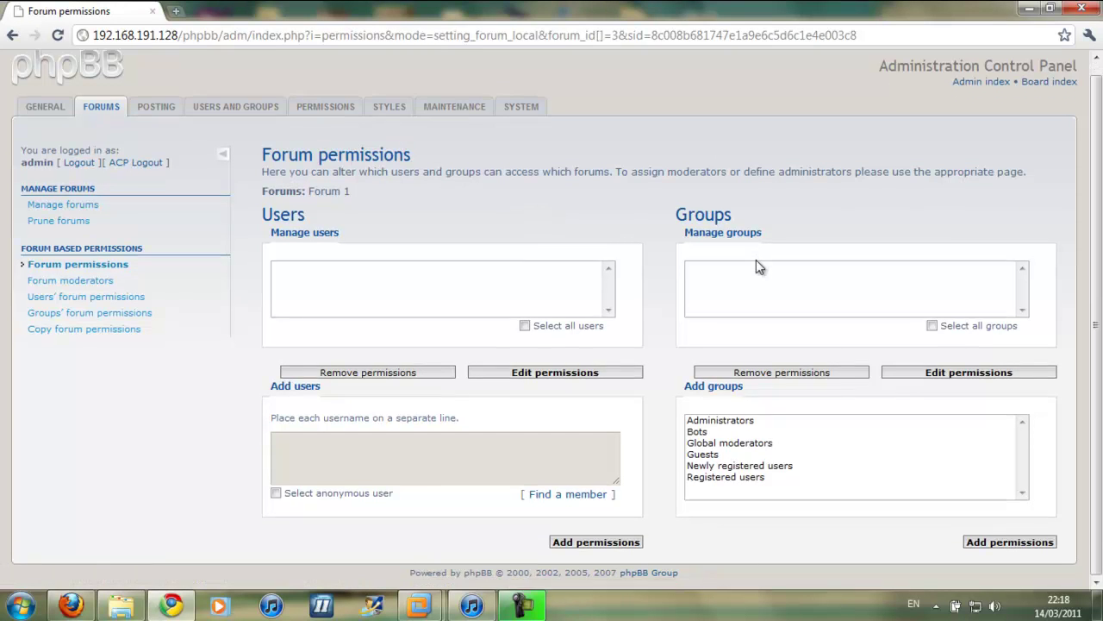
click(737, 309)
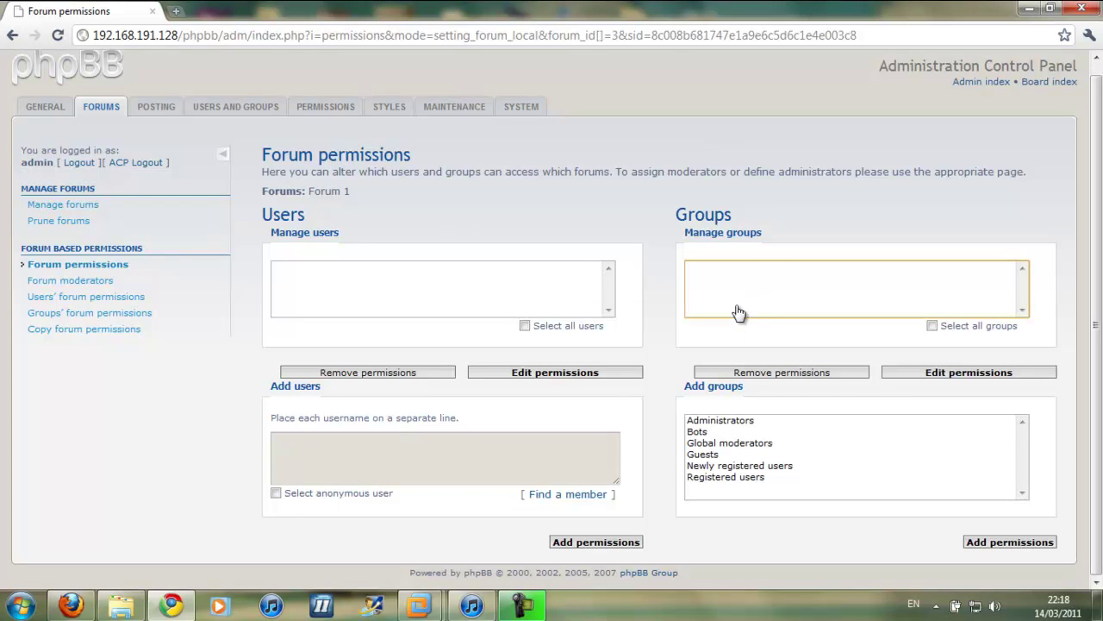
click(729, 420)
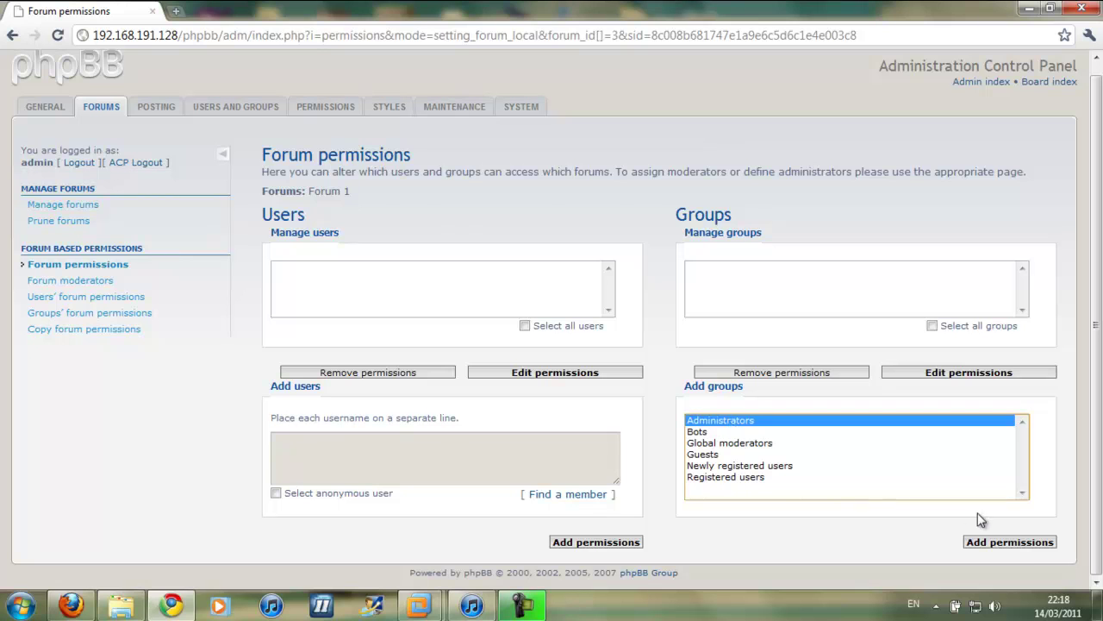
click(1019, 547)
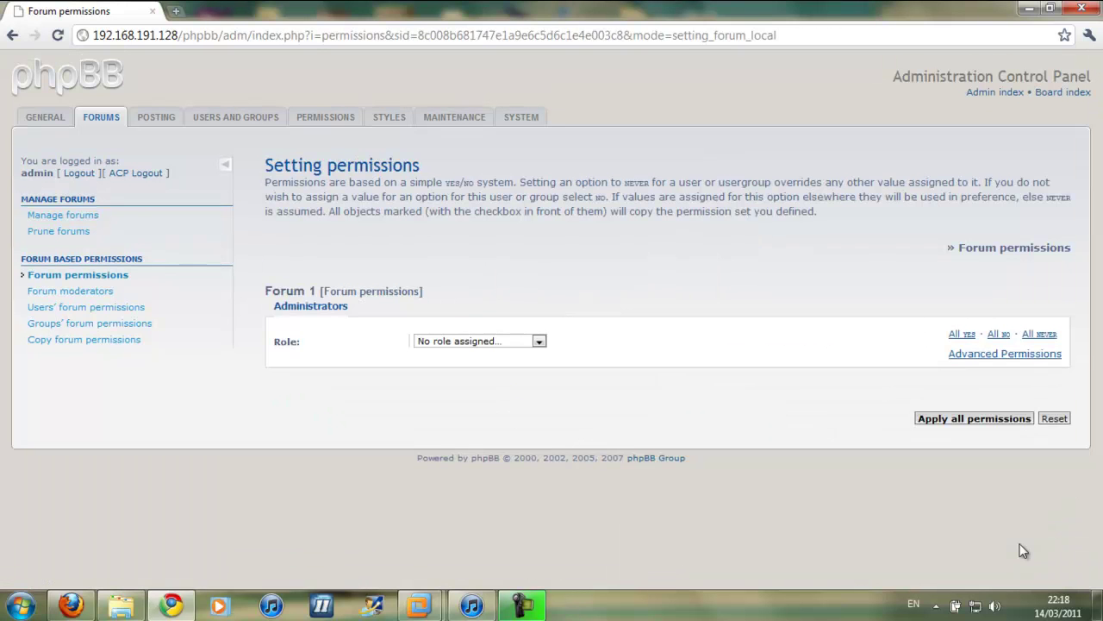
click(498, 343)
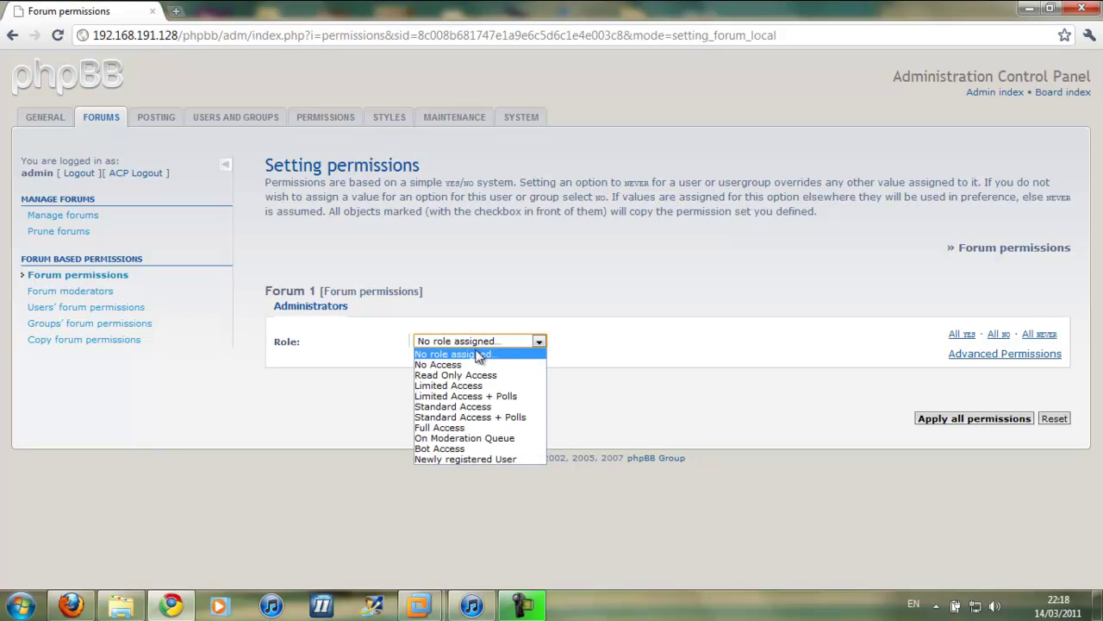
click(443, 426)
click(1017, 419)
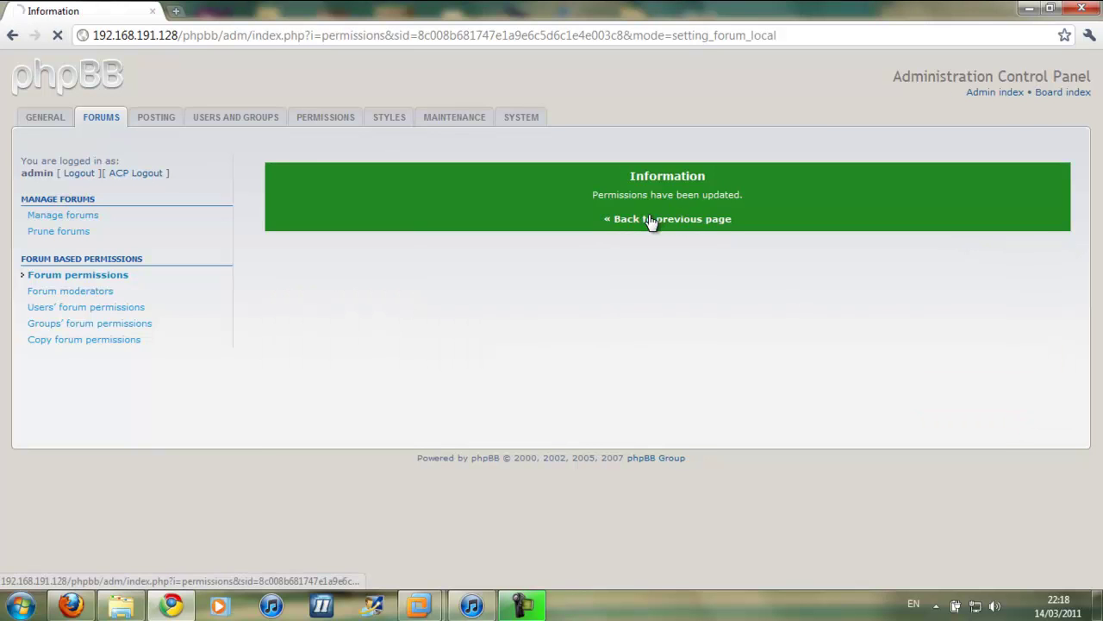
Give the Registered users group the Standard Access role on Forum 1
click(623, 219)
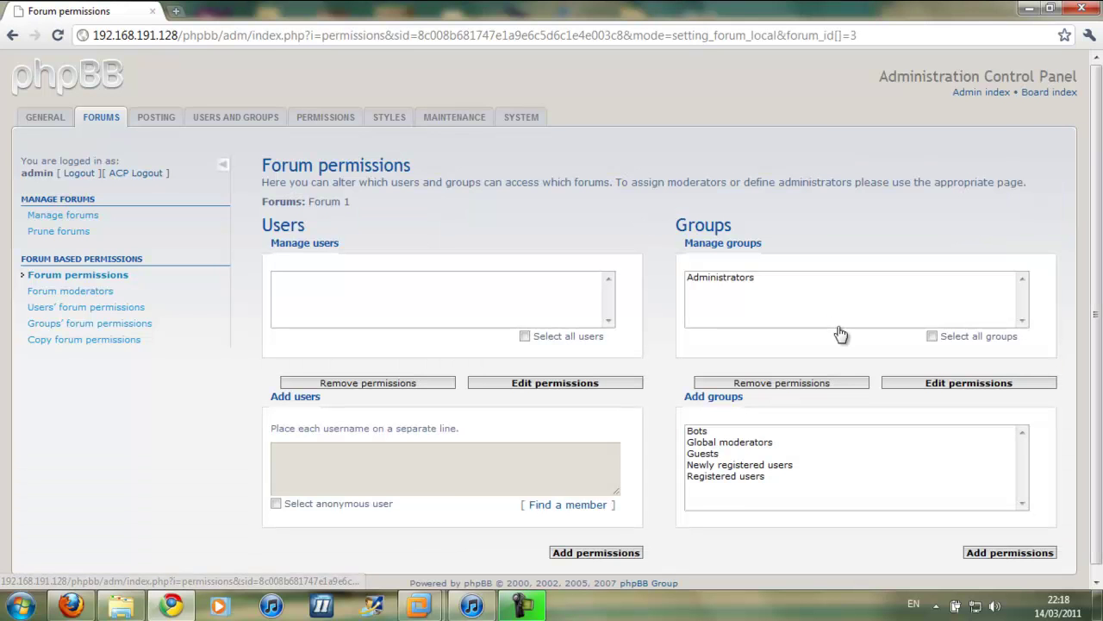
click(730, 476)
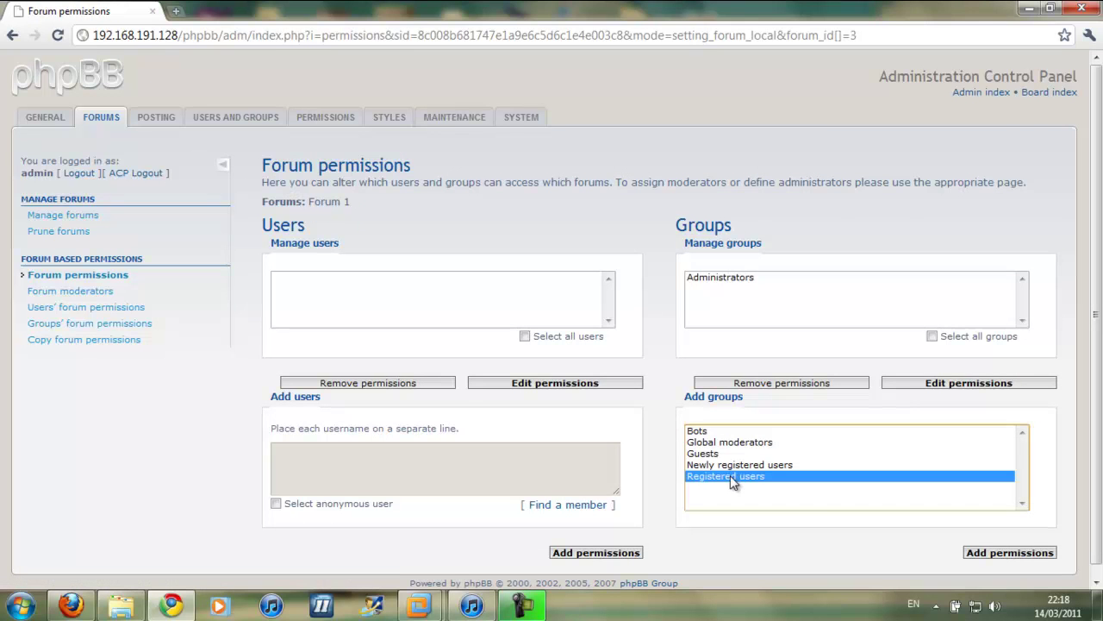
click(998, 555)
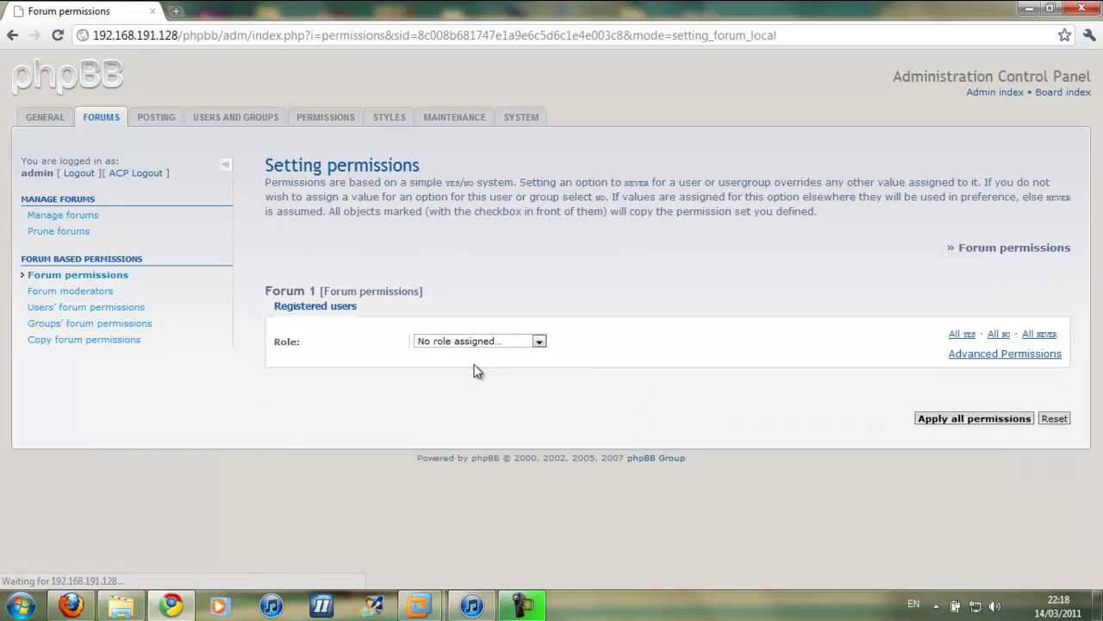
click(444, 343)
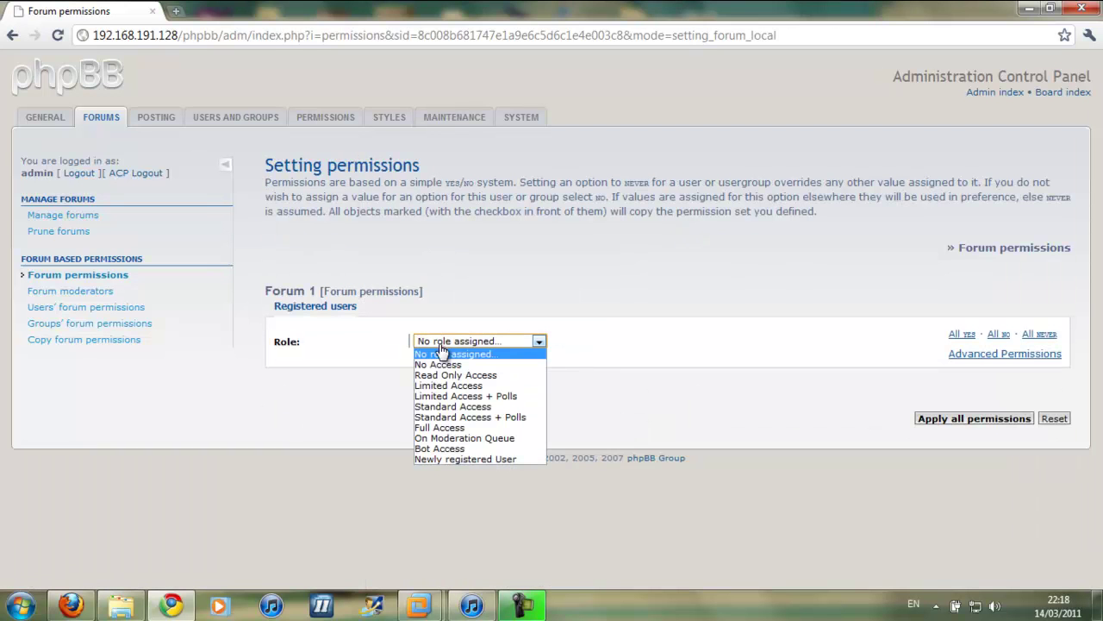
click(482, 406)
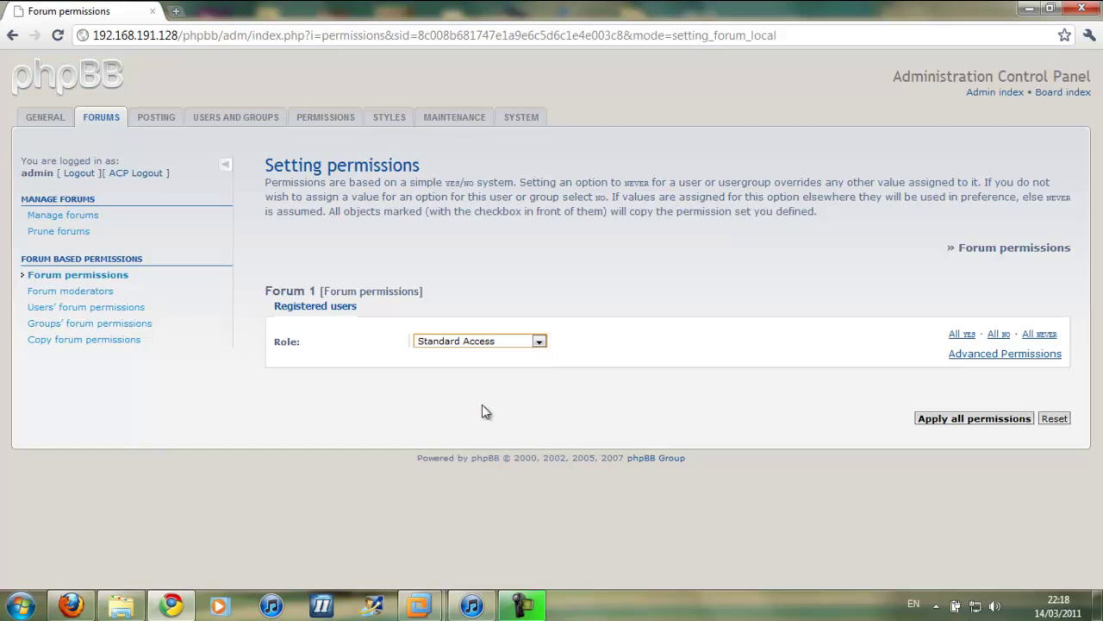
click(967, 422)
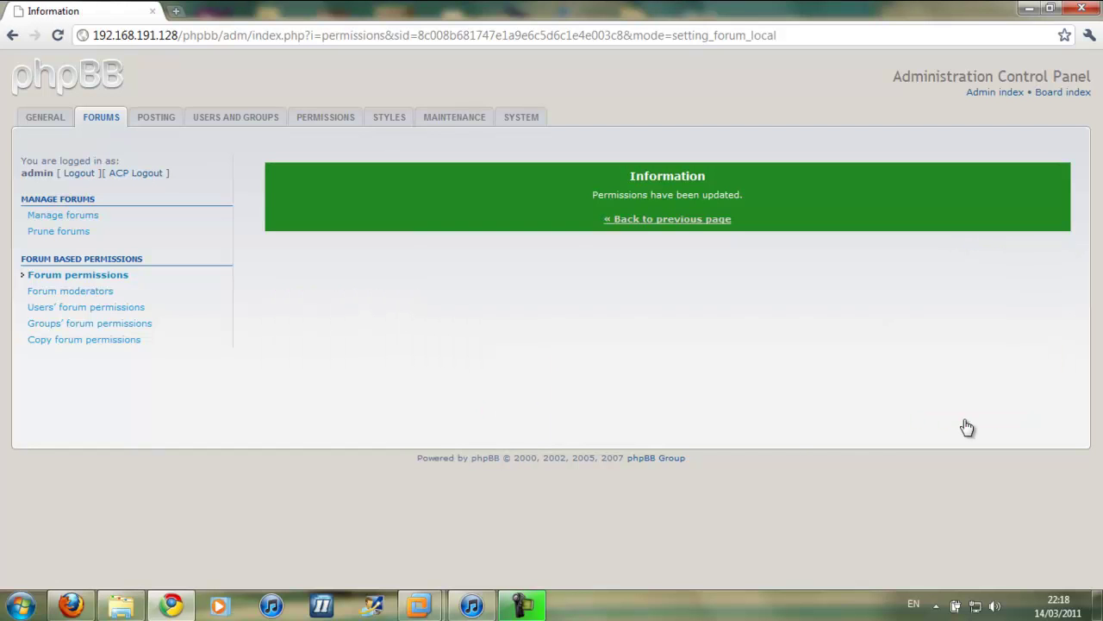
Go back through the permissions page to the forum management list
click(651, 224)
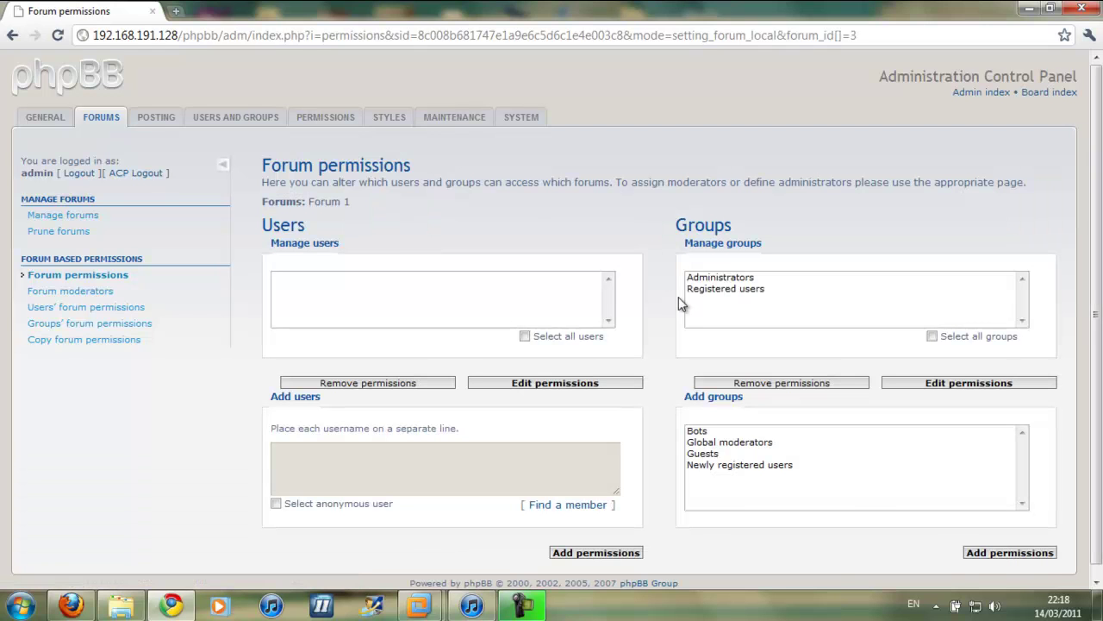
scroll(678, 296, down, 1)
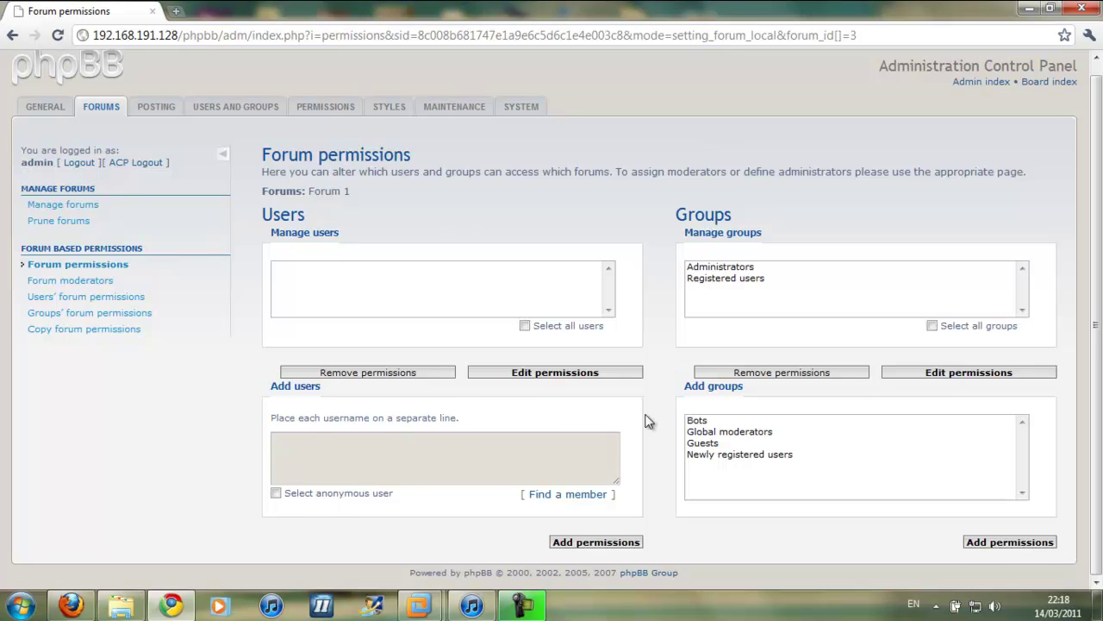
scroll(646, 421, up, 1)
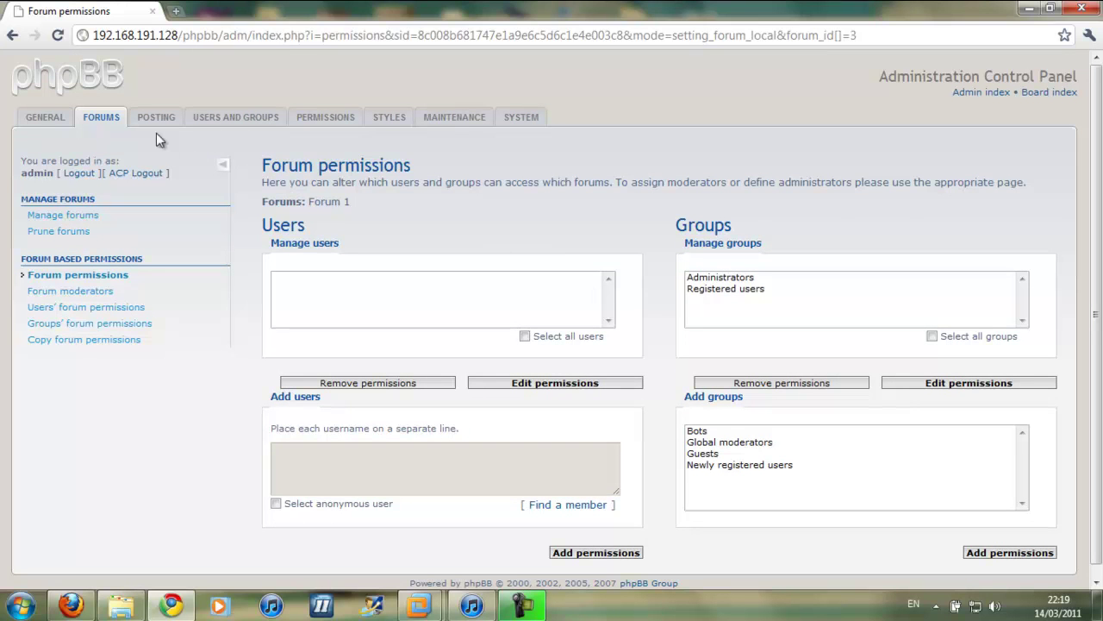
click(101, 118)
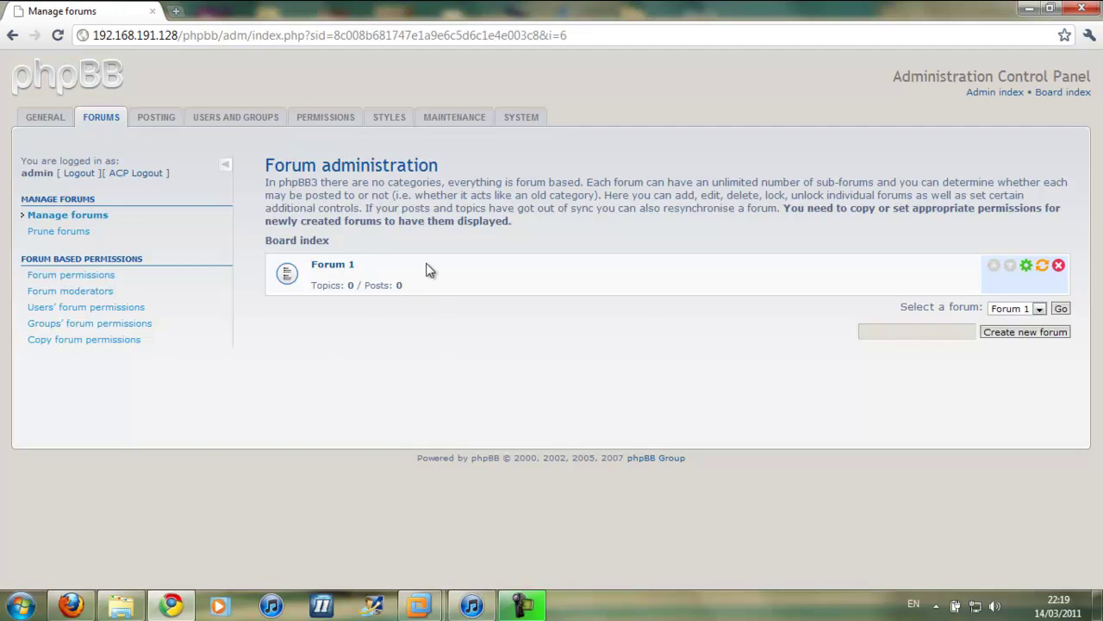
Inside Forum 1, start a new forum named 'Sub-Forum 1'
click(343, 270)
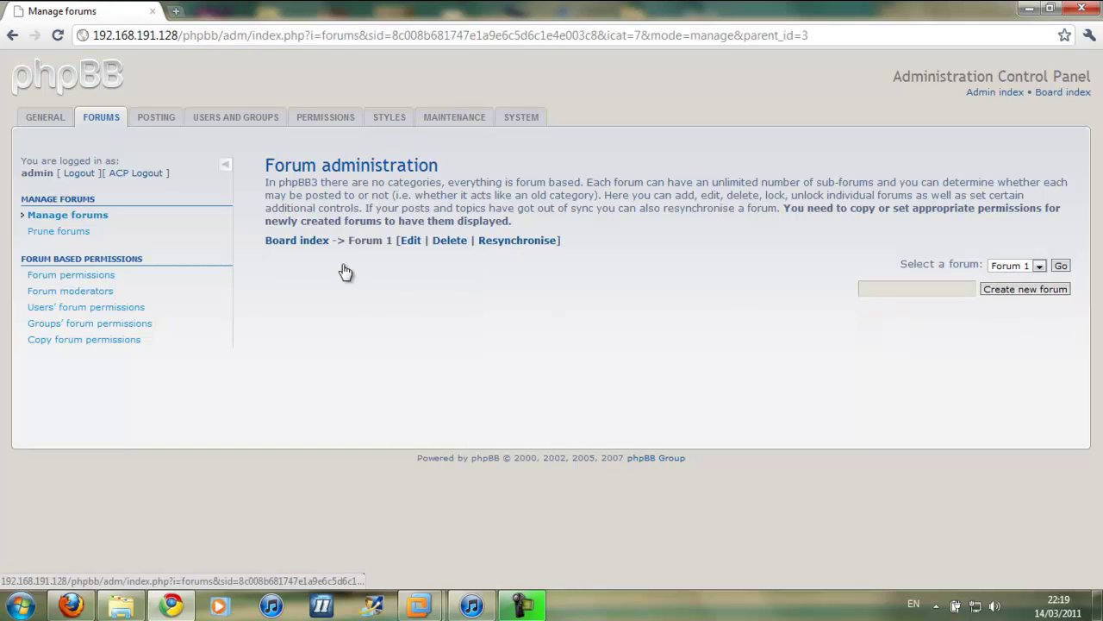
click(909, 289)
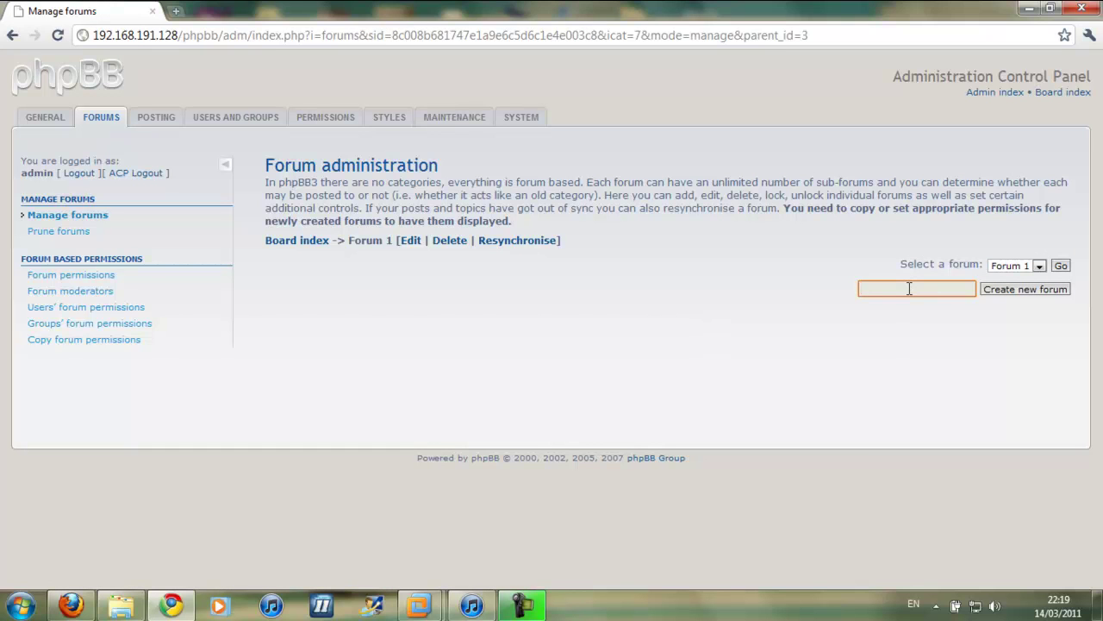
text(Sub-Forum 1)
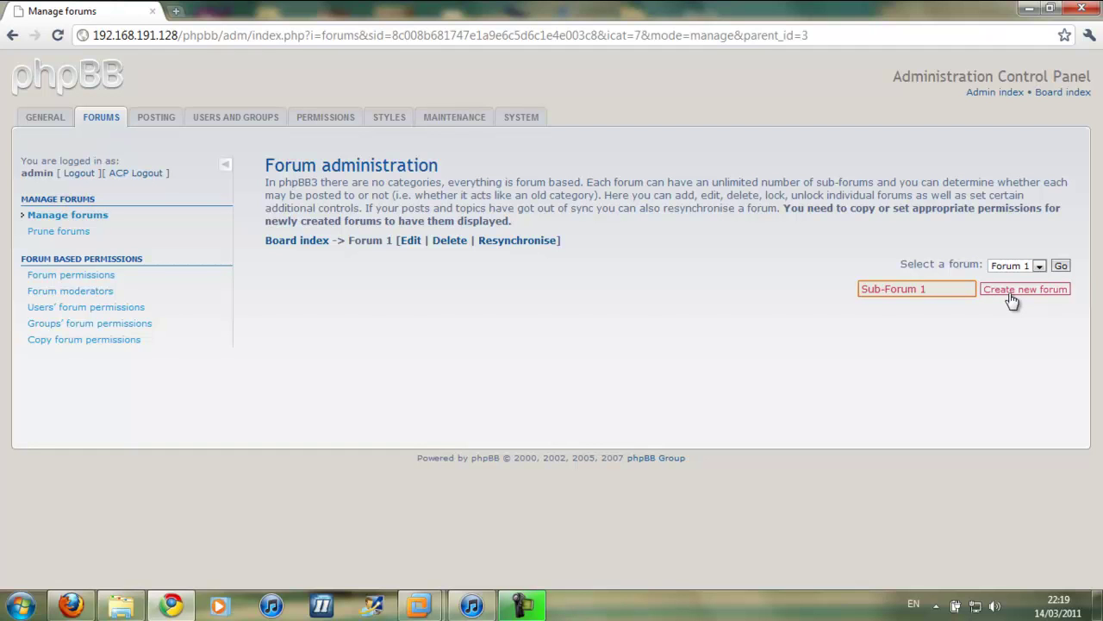
click(1013, 299)
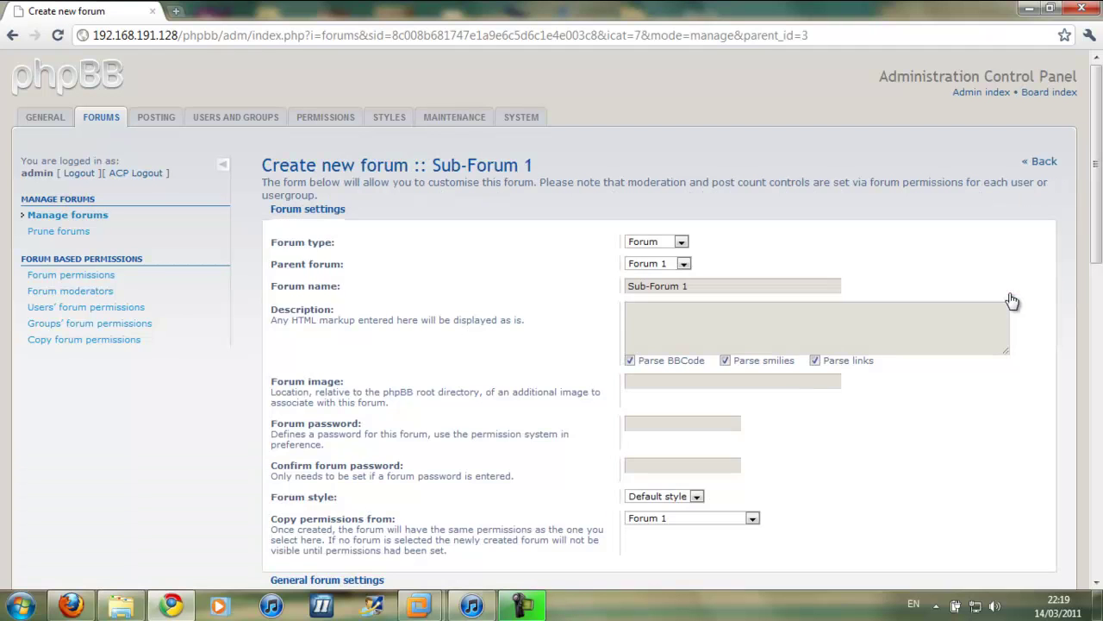
Set both Parent forum and Copy permissions from to Forum 1
click(682, 264)
click(651, 288)
scroll(543, 259, down, 3)
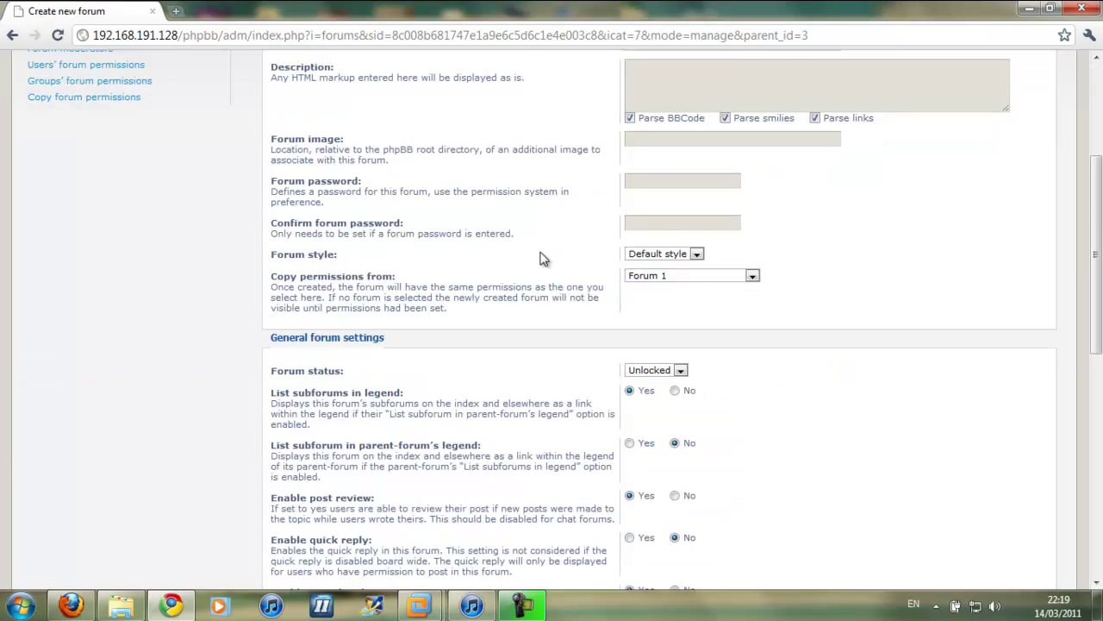
click(687, 278)
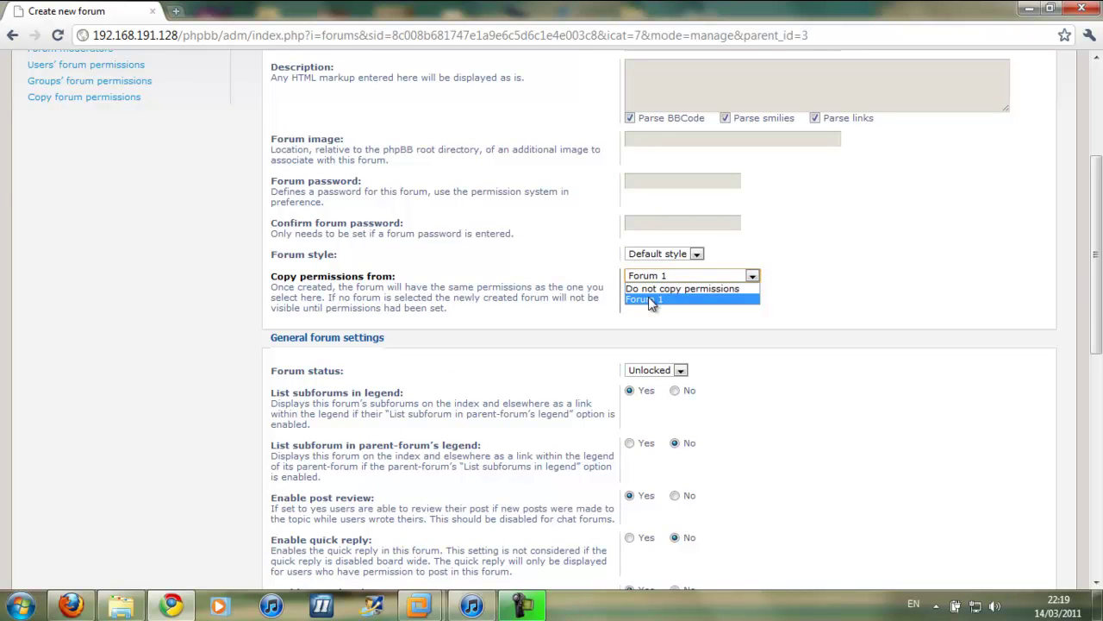
click(648, 298)
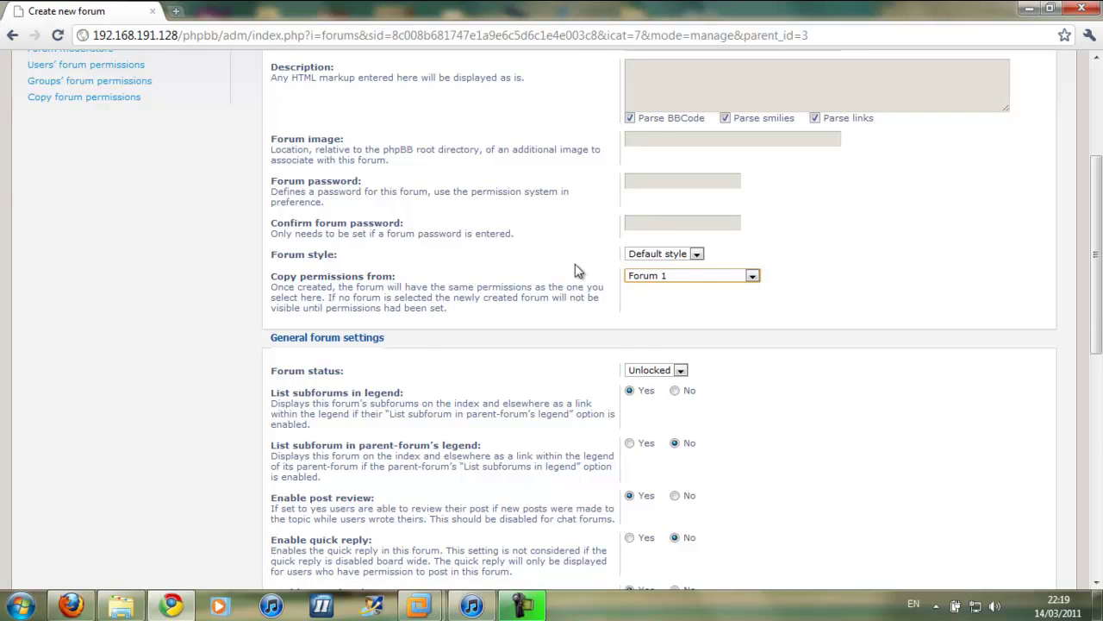
scroll(574, 269, down, 3)
scroll(578, 270, down, 5)
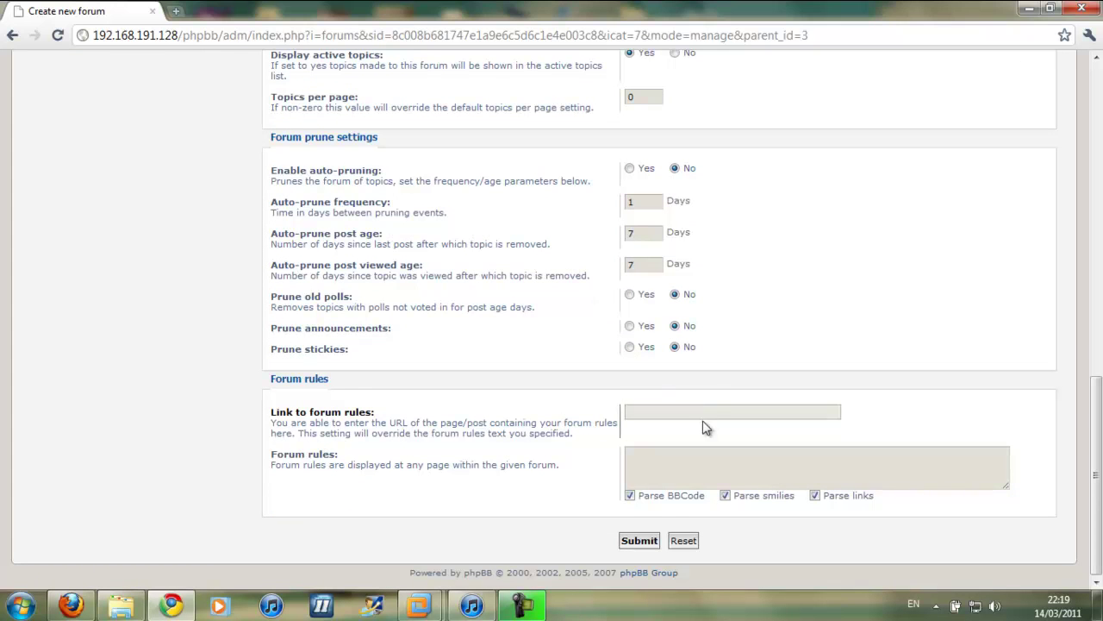
Save Sub-Forum 1 and log out of the Administration Control Panel
click(639, 540)
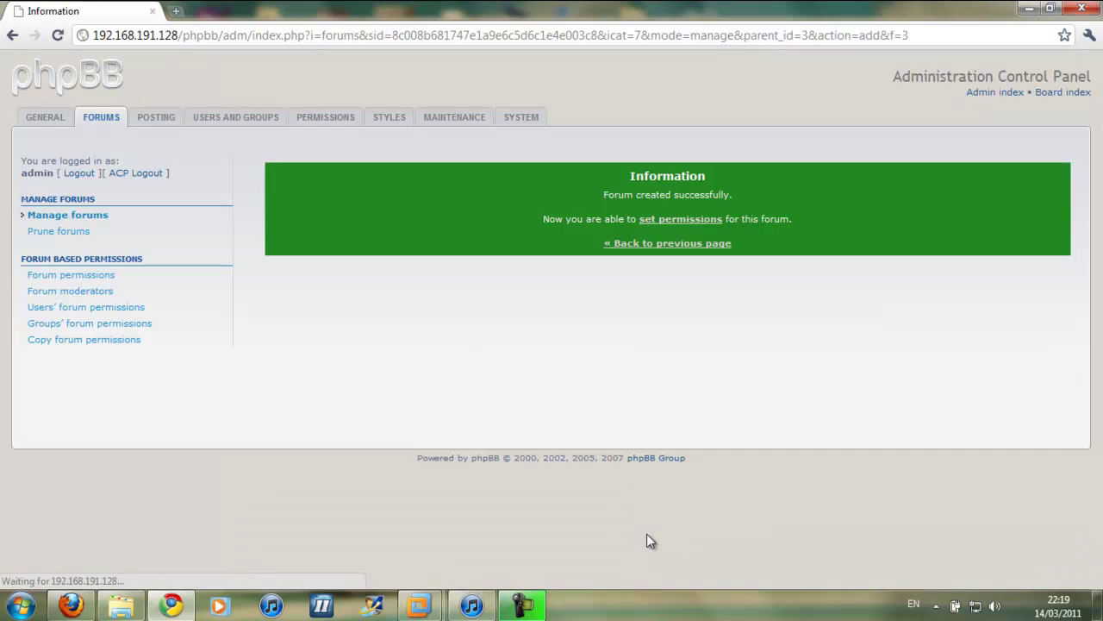
click(705, 219)
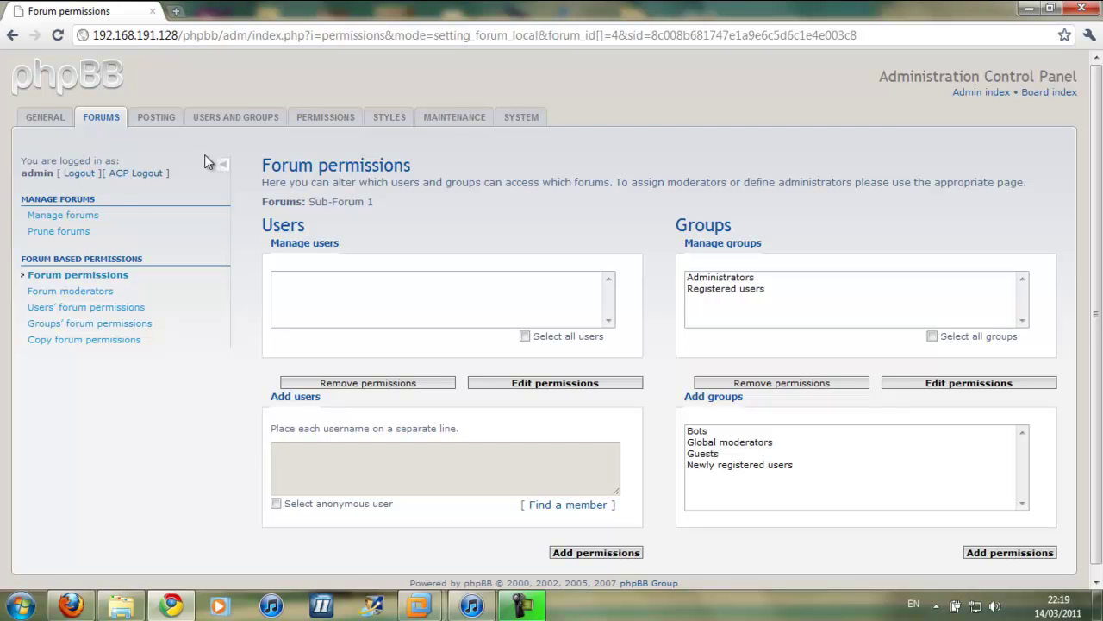
click(67, 125)
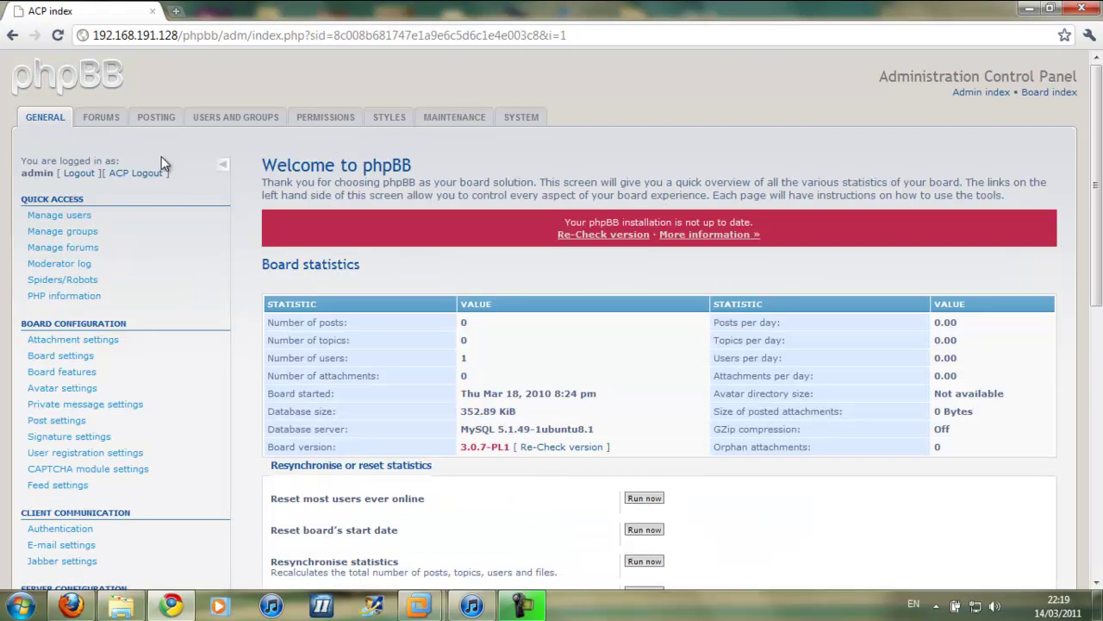
click(133, 175)
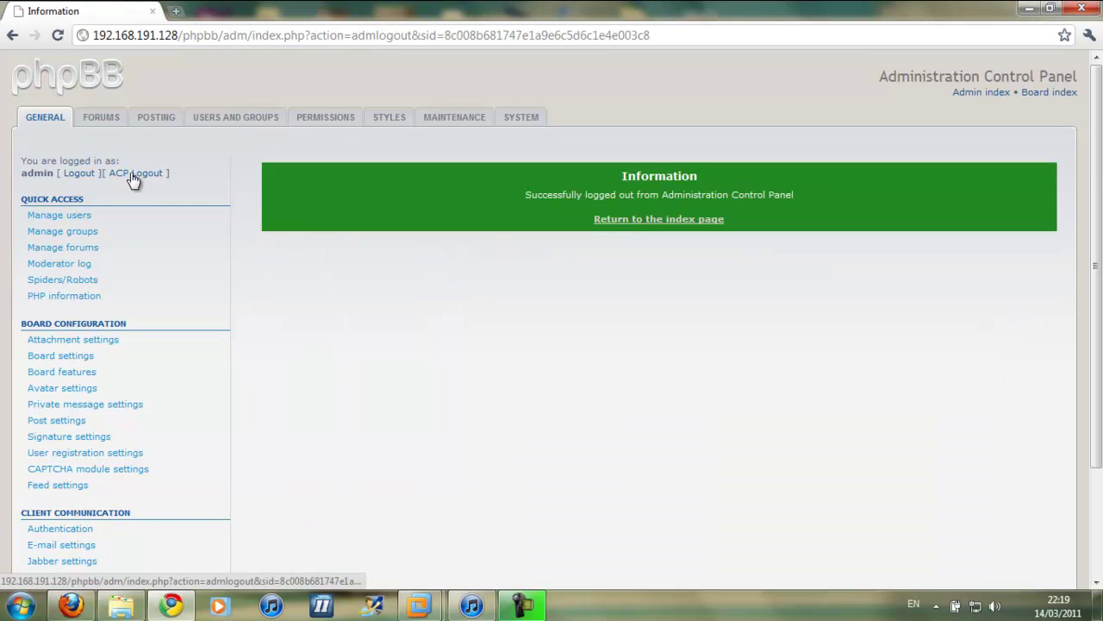
From the board index, open Forum 1 and then Sub-Forum 1
click(629, 291)
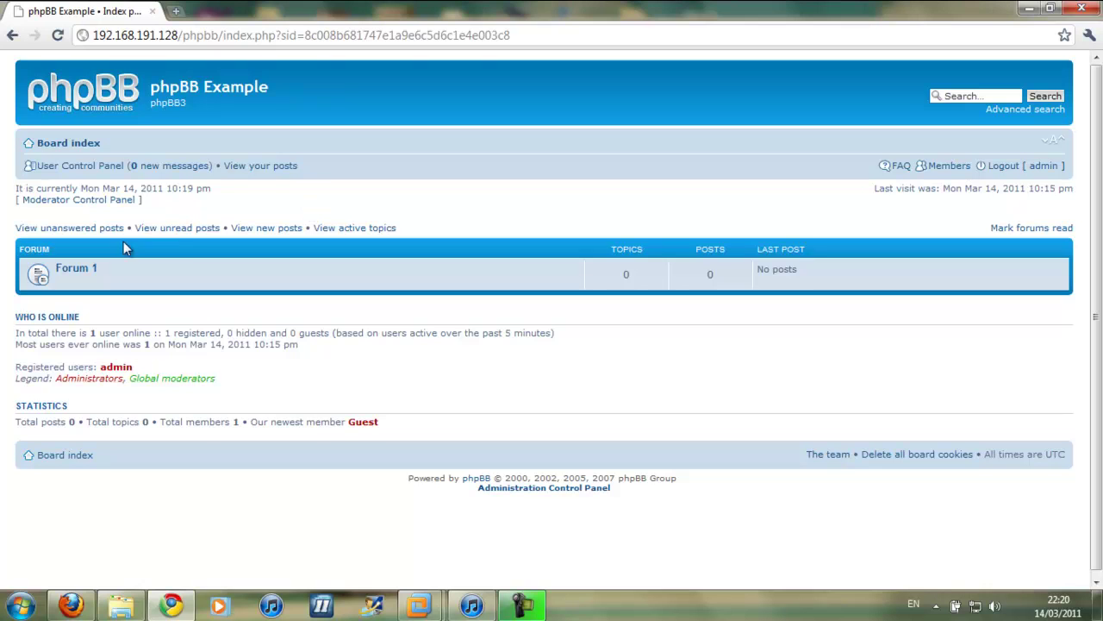
click(83, 269)
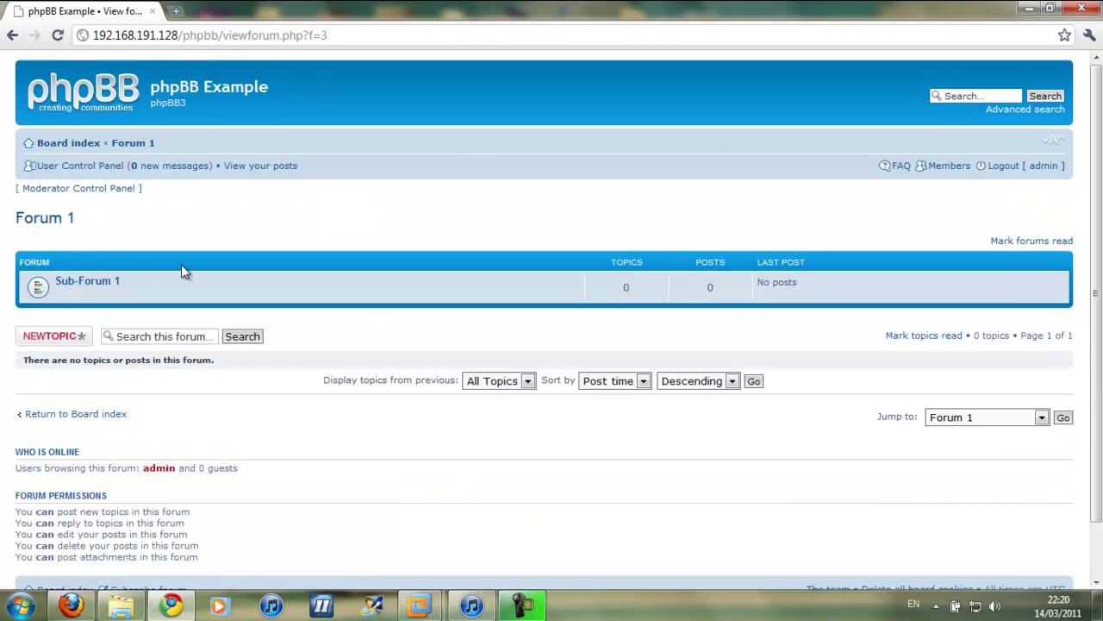
click(94, 283)
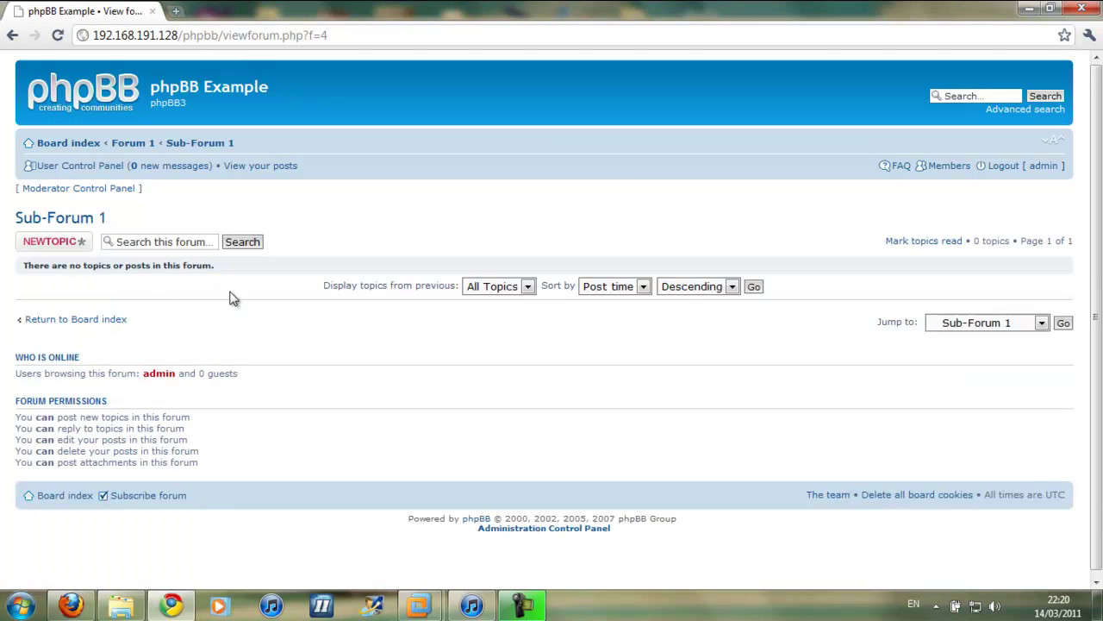
Post a new Sub-Forum 1 topic with subject 'Topic 1' and message 'Test!', then view it
click(73, 248)
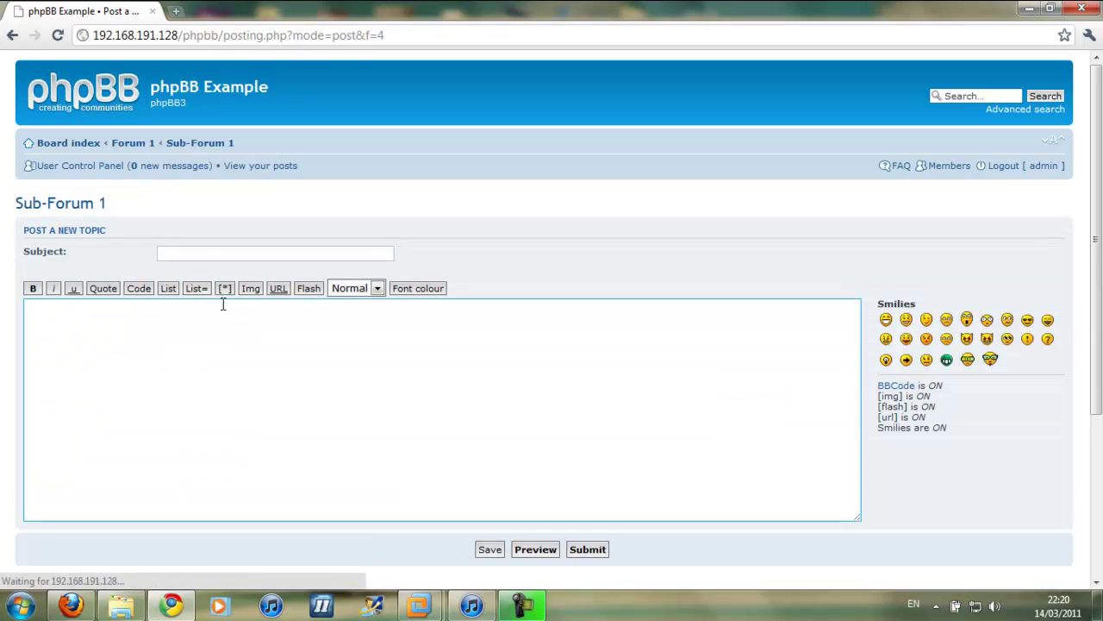
click(199, 252)
text(T)
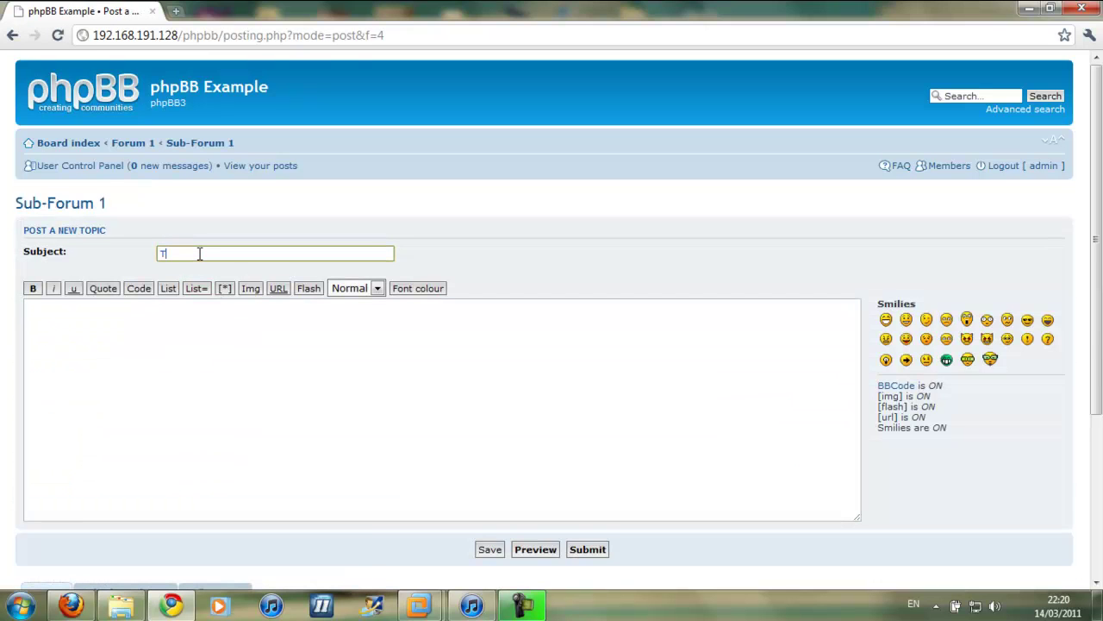
text(opic 1)
click(180, 311)
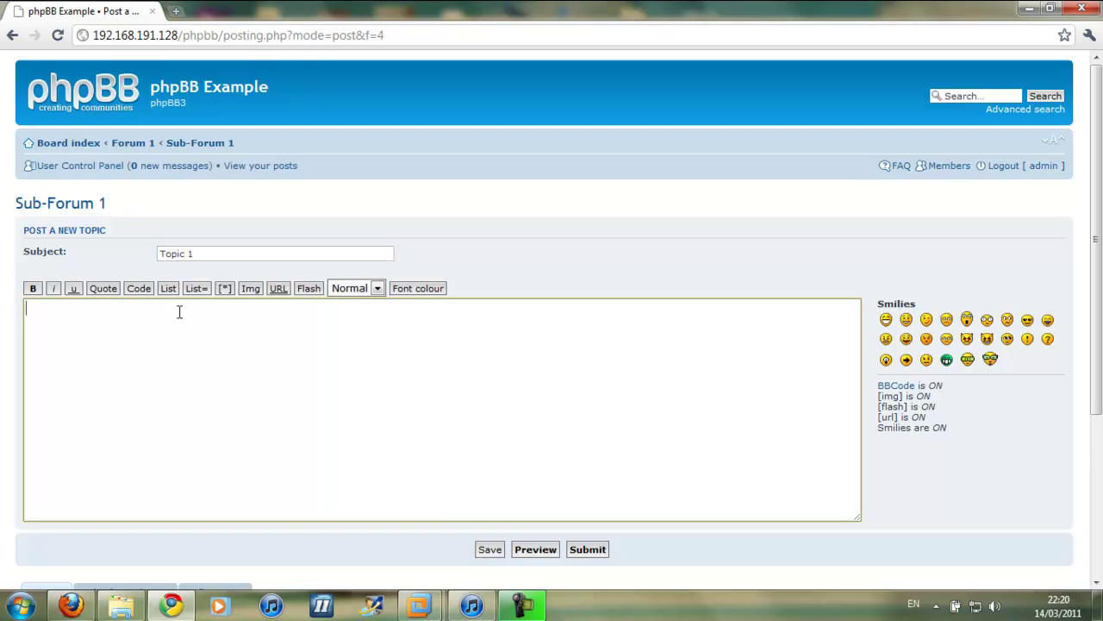
text(Test!)
click(587, 550)
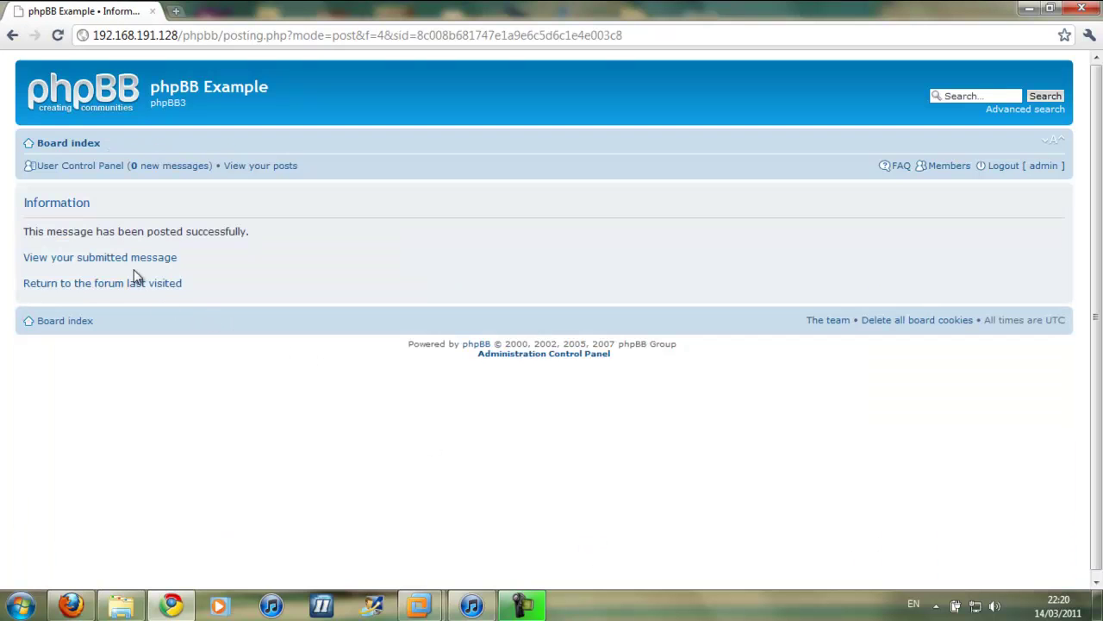
click(86, 258)
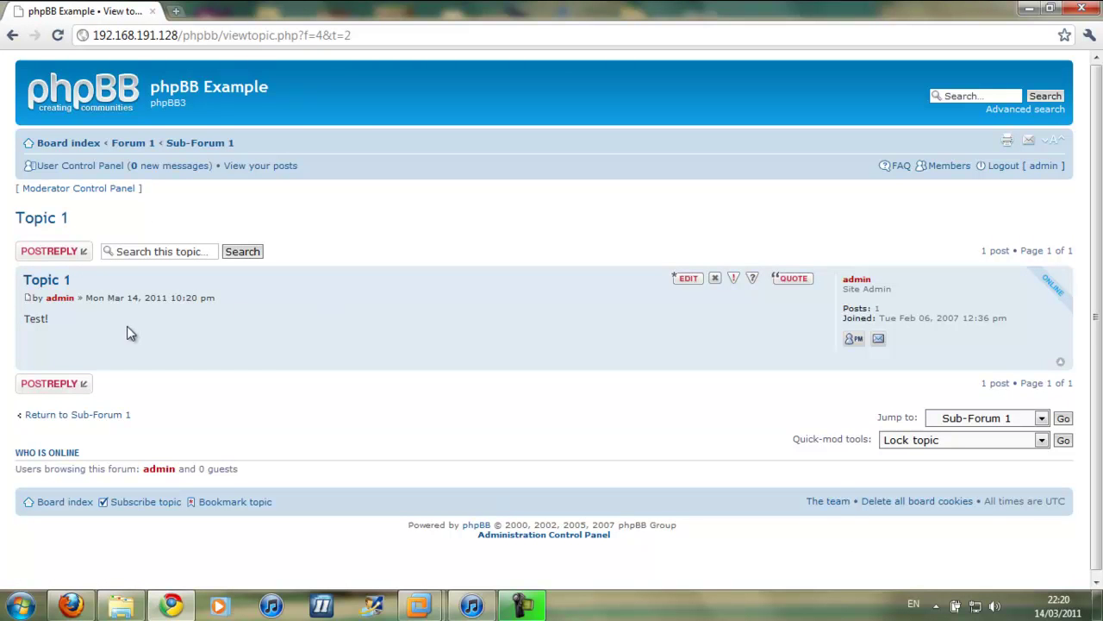